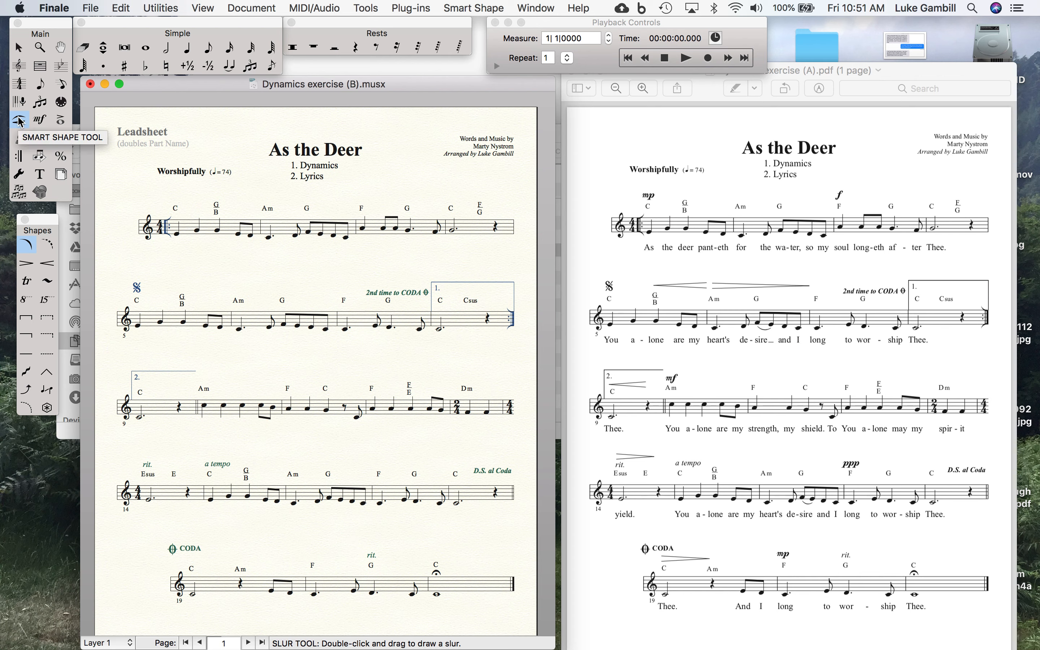
Check that the Smart Shape Palette is enabled, and draw short trial slurs on eighth notes in measures 1 and 2 and delete them
{"action": "left_click", "coordinate": [536, 8]}
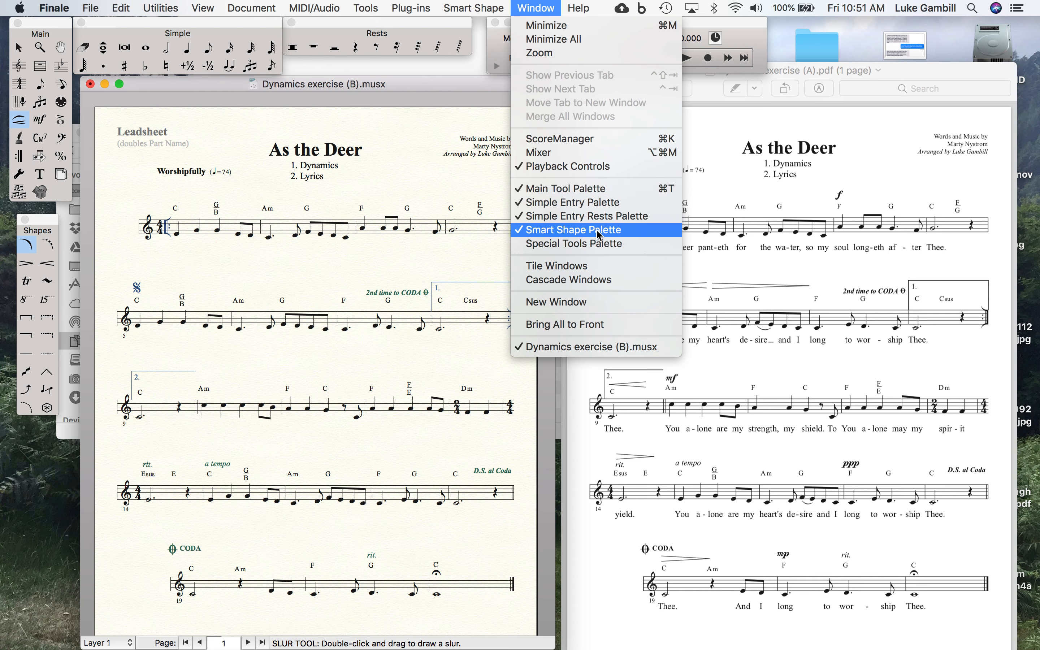
{"action": "left_click", "coordinate": [465, 11]}
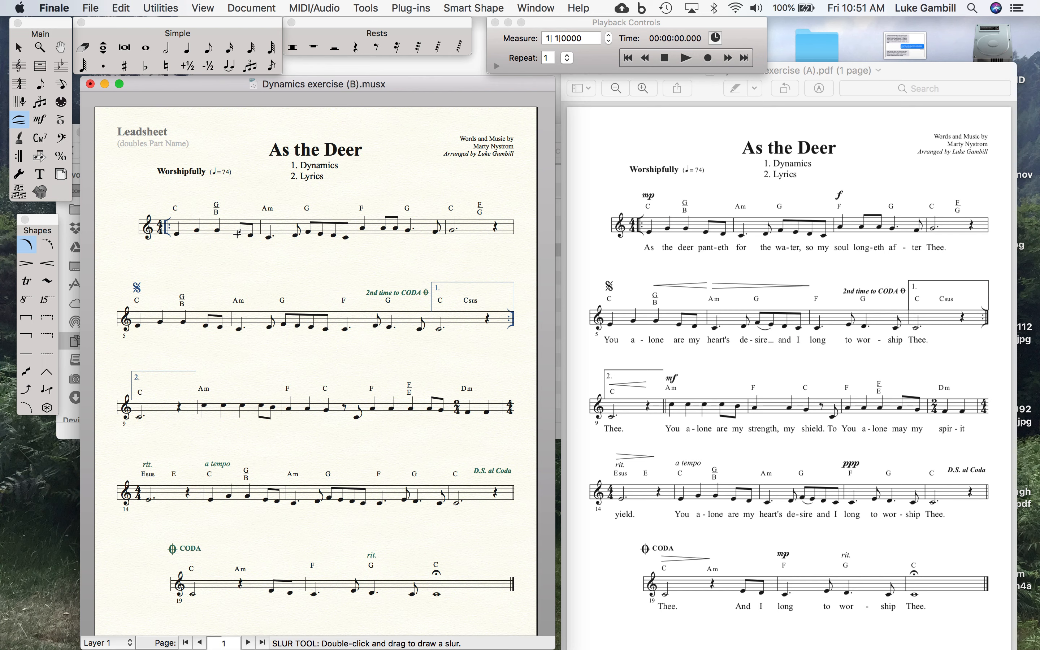
{"action": "double_click", "coordinate": [237, 234]}
{"action": "double_click", "coordinate": [308, 231]}
{"action": "left_click_drag", "start_coordinate": [227, 206], "coordinate": [354, 294]}
{"action": "key", "text": "Delete"}
Draw a slur from the first note of measure 1 to the first note of measure 2, and another under measure 2's beamed eighths
{"action": "left_click", "coordinate": [177, 234]}
{"action": "left_click_drag", "start_coordinate": [176, 234], "coordinate": [268, 236]}
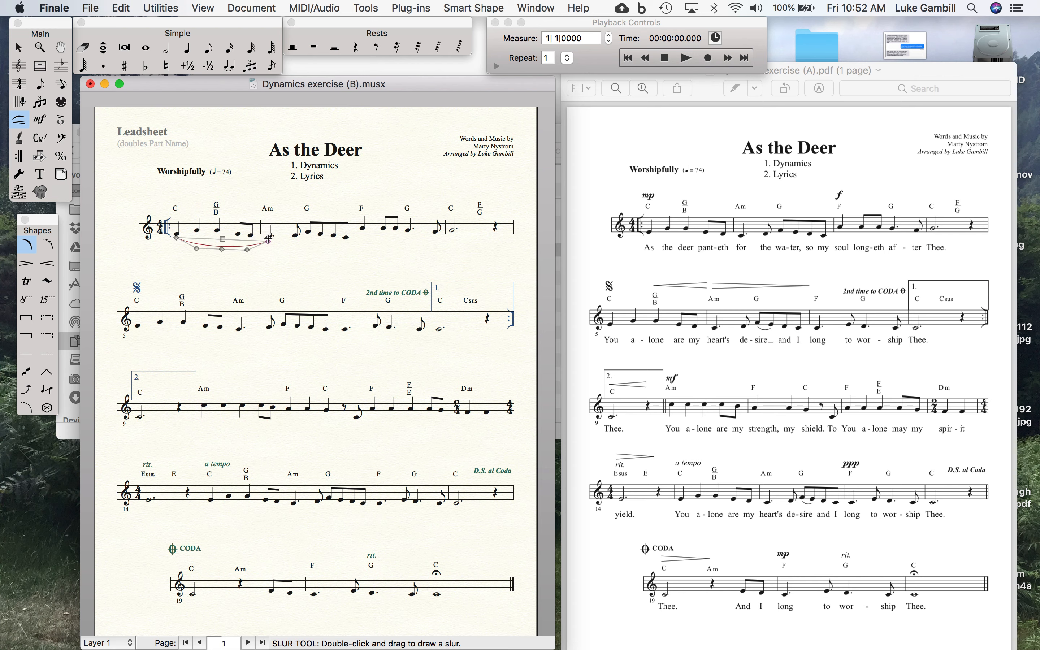
{"action": "left_click", "coordinate": [299, 264]}
{"action": "left_click", "coordinate": [307, 233]}
{"action": "mouse_move", "coordinate": [307, 233]}
{"action": "left_mouse_down"}
{"action": "mouse_move", "coordinate": [357, 241]}
{"action": "mouse_move", "coordinate": [454, 230]}
{"action": "mouse_move", "coordinate": [327, 252]}
{"action": "mouse_move", "coordinate": [319, 334]}
{"action": "mouse_move", "coordinate": [333, 321]}
{"action": "mouse_move", "coordinate": [347, 236]}
{"action": "left_mouse_up"}
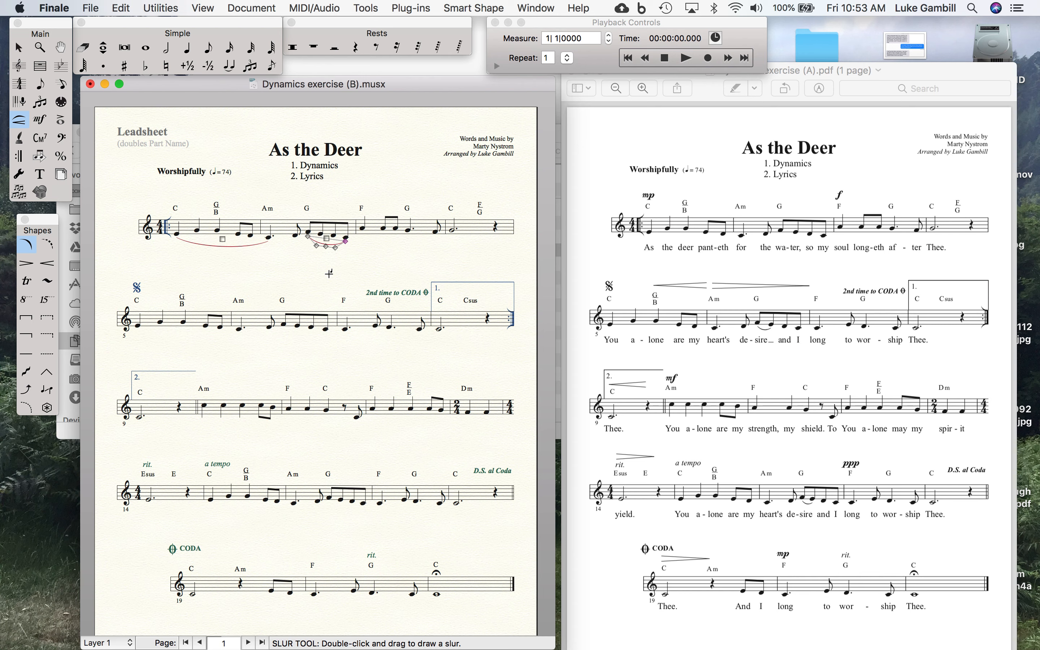
{"action": "mouse_move", "coordinate": [325, 247]}
{"action": "left_mouse_down"}
{"action": "mouse_move", "coordinate": [328, 271]}
{"action": "mouse_move", "coordinate": [351, 249]}
{"action": "mouse_move", "coordinate": [318, 250]}
{"action": "left_mouse_up"}
Delete the slur under the beamed eighths of measure 2 and the slur spanning measures 1 to 2
{"action": "left_click_drag", "start_coordinate": [354, 196], "coordinate": [301, 278]}
{"action": "key", "text": "Delete"}
{"action": "left_click_drag", "start_coordinate": [237, 209], "coordinate": [205, 266]}
{"action": "key", "text": "Delete"}
Draw a long trial slur from the first note of measure 1 to the last beamed eighth of measure 3, and delete it
{"action": "left_click_drag", "start_coordinate": [176, 232], "coordinate": [396, 230]}
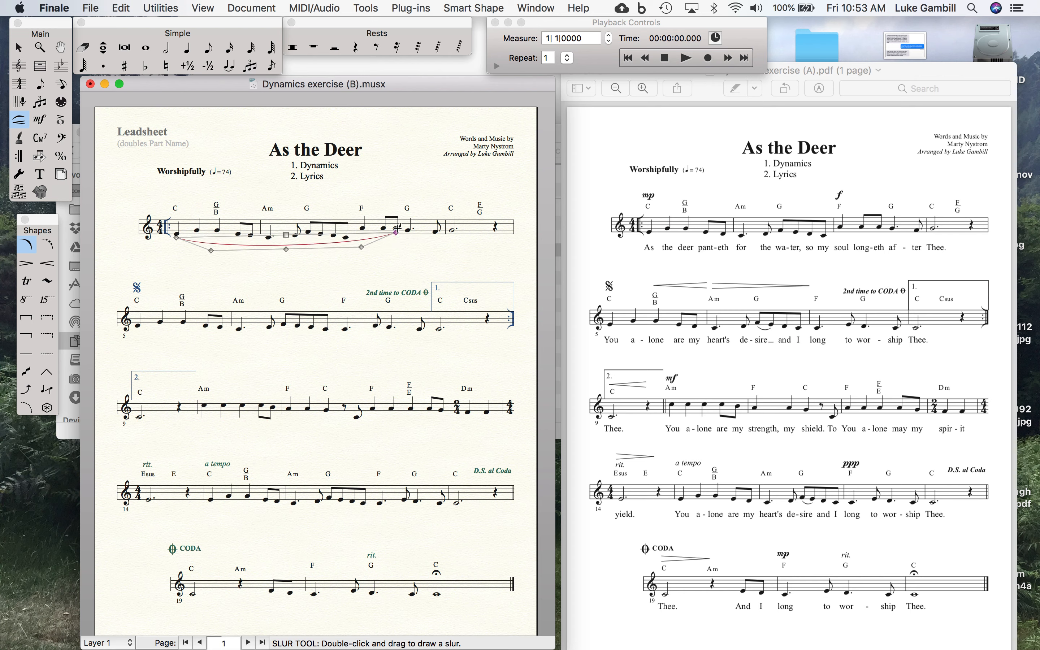
{"action": "left_click", "coordinate": [399, 267]}
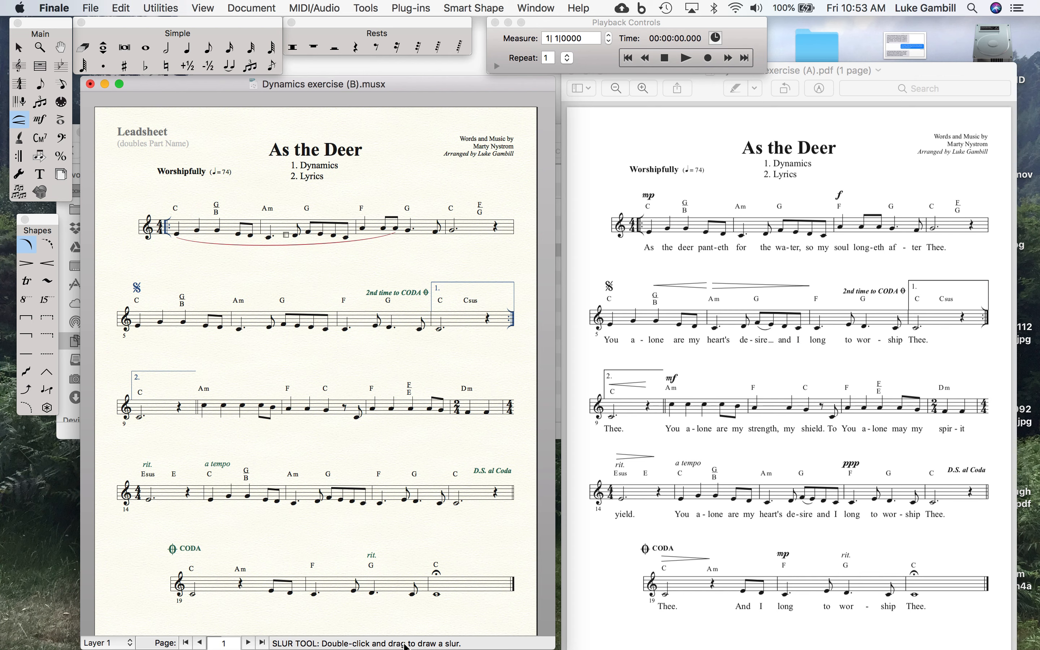
{"action": "mouse_move", "coordinate": [460, 647]}
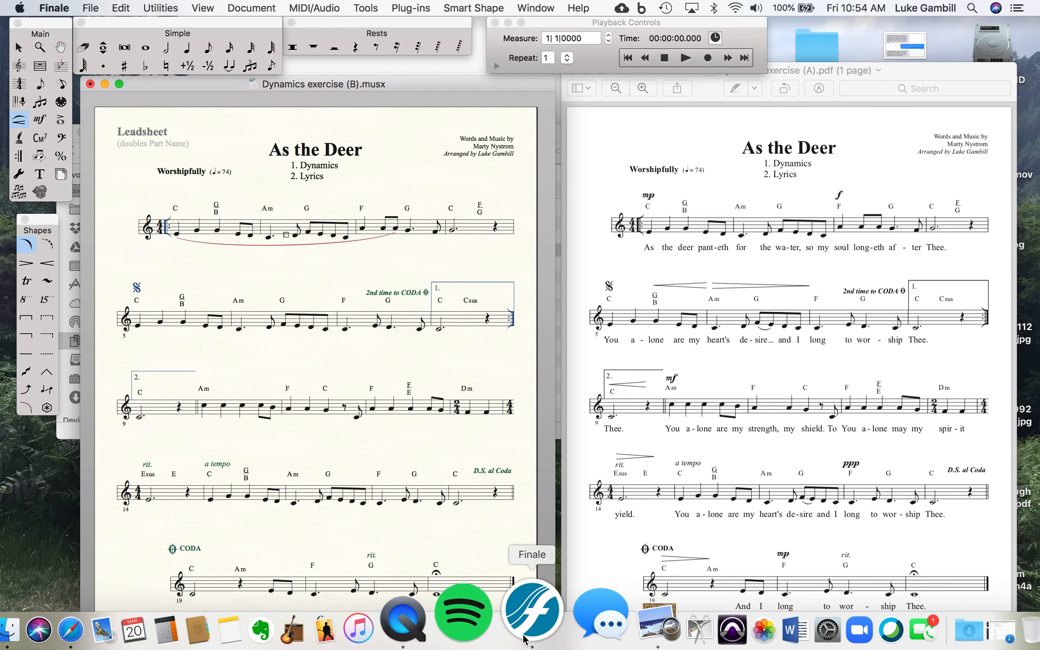
{"action": "left_click", "coordinate": [484, 632]}
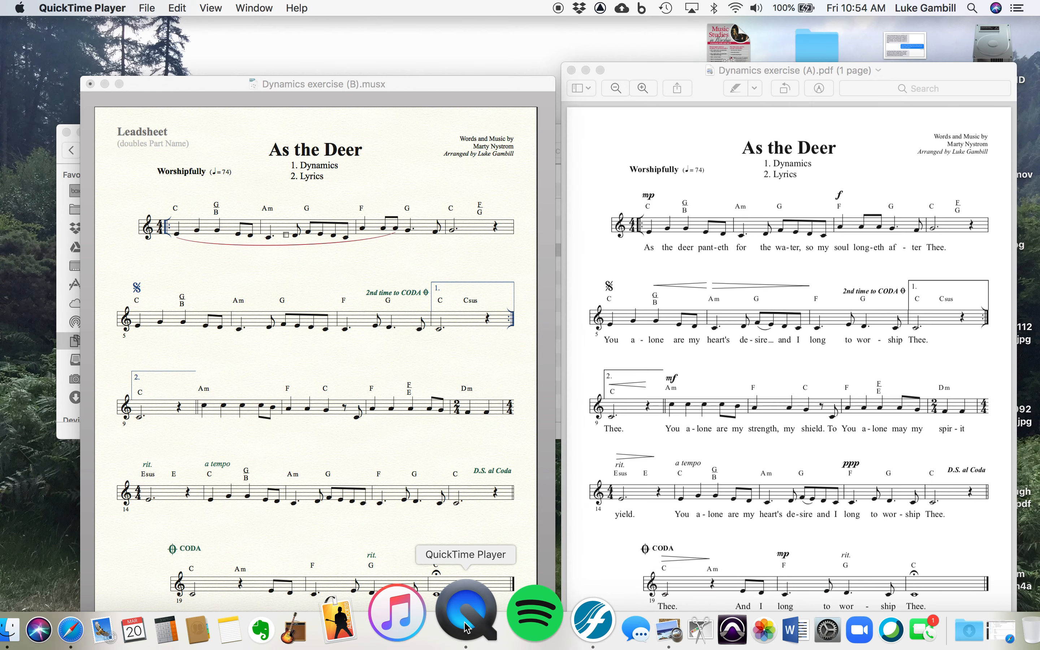
{"action": "left_click", "coordinate": [417, 472]}
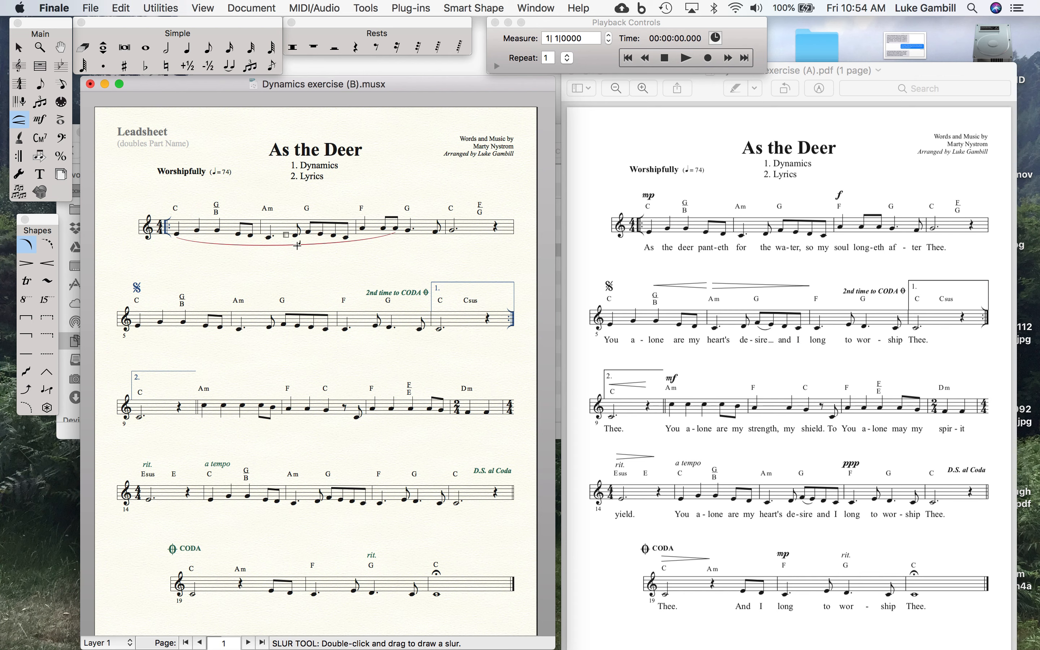
{"action": "left_click", "coordinate": [286, 235]}
{"action": "key", "text": "Delete"}
Add ties from the first beamed eighth of measure 3, the second note of measure 1 and the first note of measure 5
{"action": "left_click", "coordinate": [231, 67]}
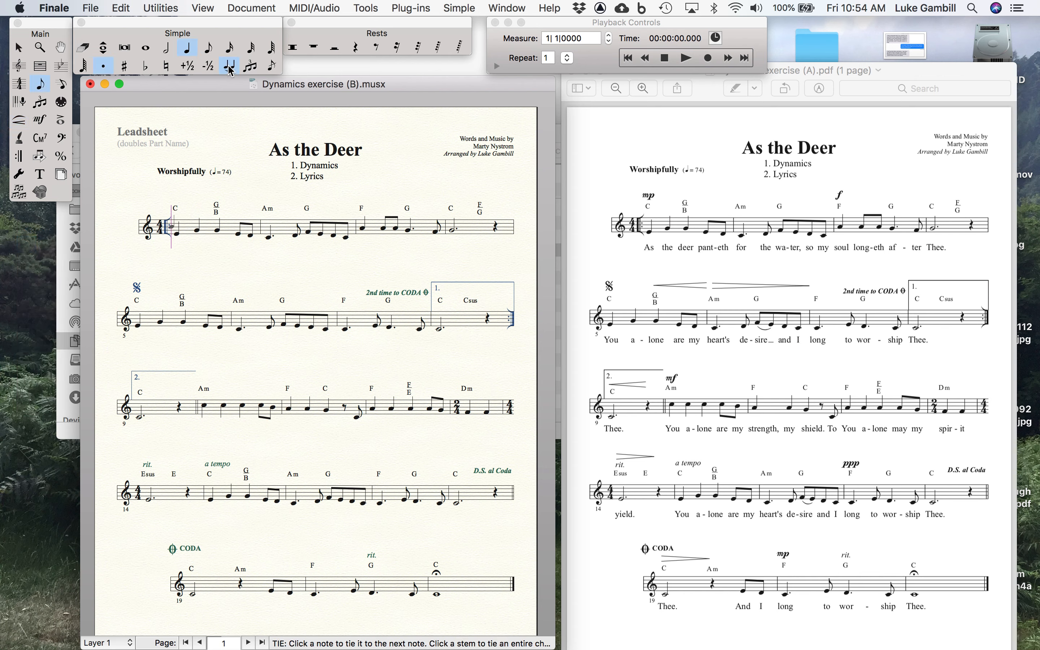
{"action": "left_click", "coordinate": [103, 66]}
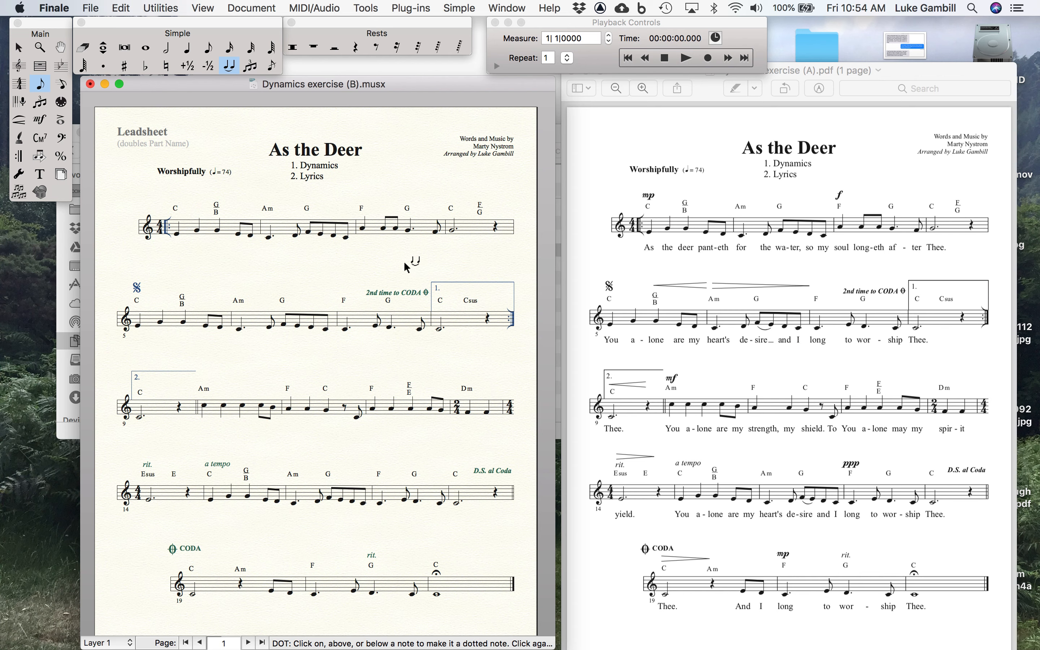
{"action": "left_click", "coordinate": [385, 230]}
{"action": "left_click", "coordinate": [198, 233]}
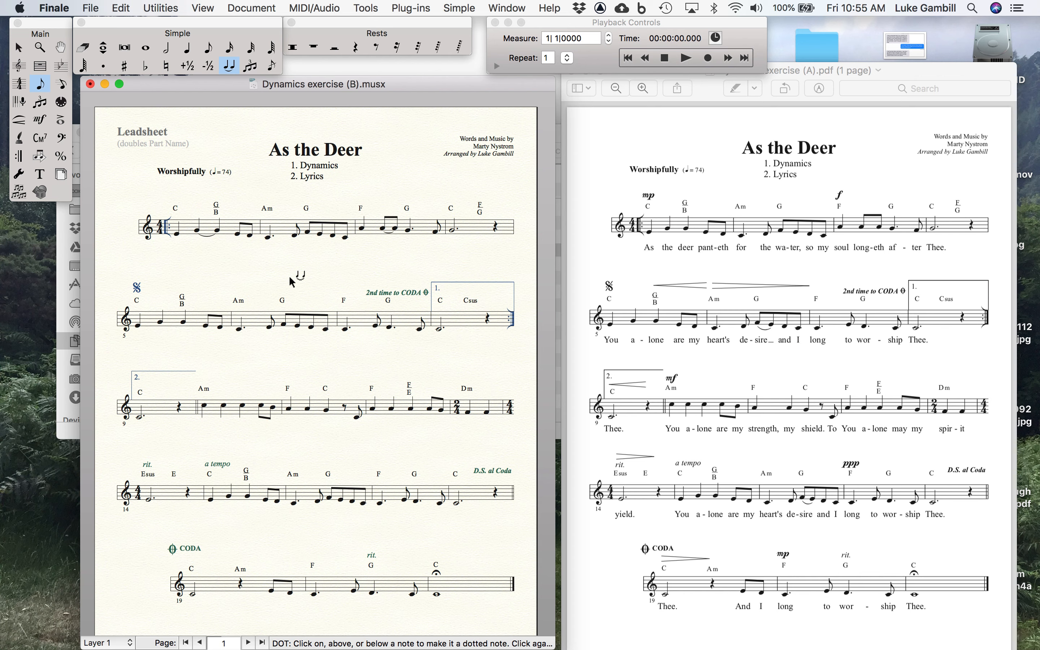
{"action": "left_click", "coordinate": [137, 326]}
Try to select the tie at the start of measure 5 with the Smart Shape tool and the Selection tool
{"action": "left_click", "coordinate": [19, 119]}
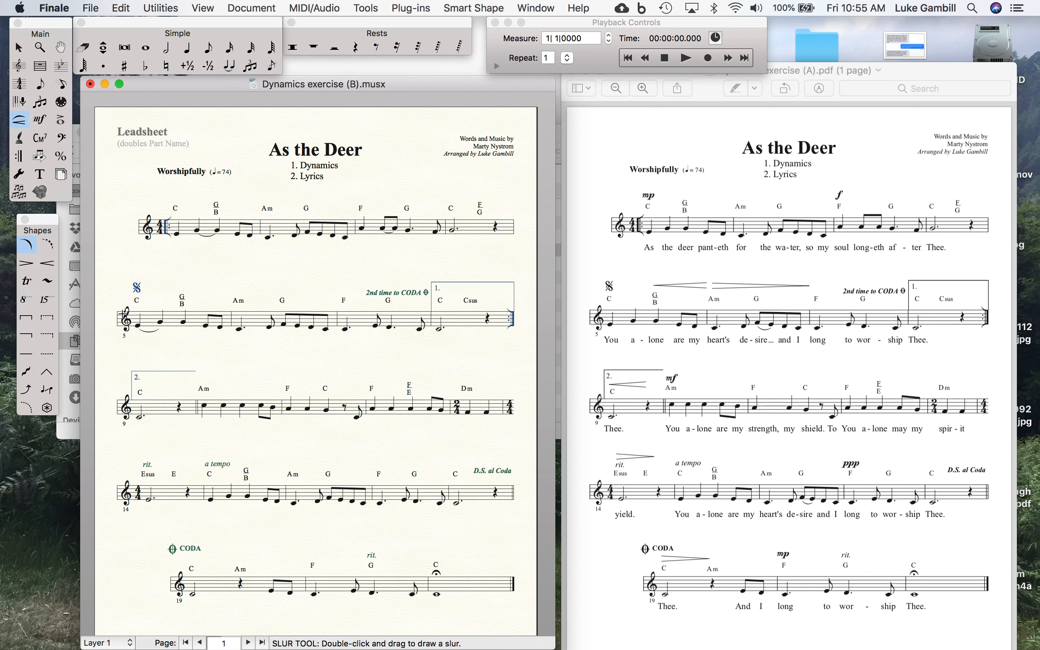
{"action": "double_click", "coordinate": [138, 327]}
{"action": "left_click", "coordinate": [18, 48]}
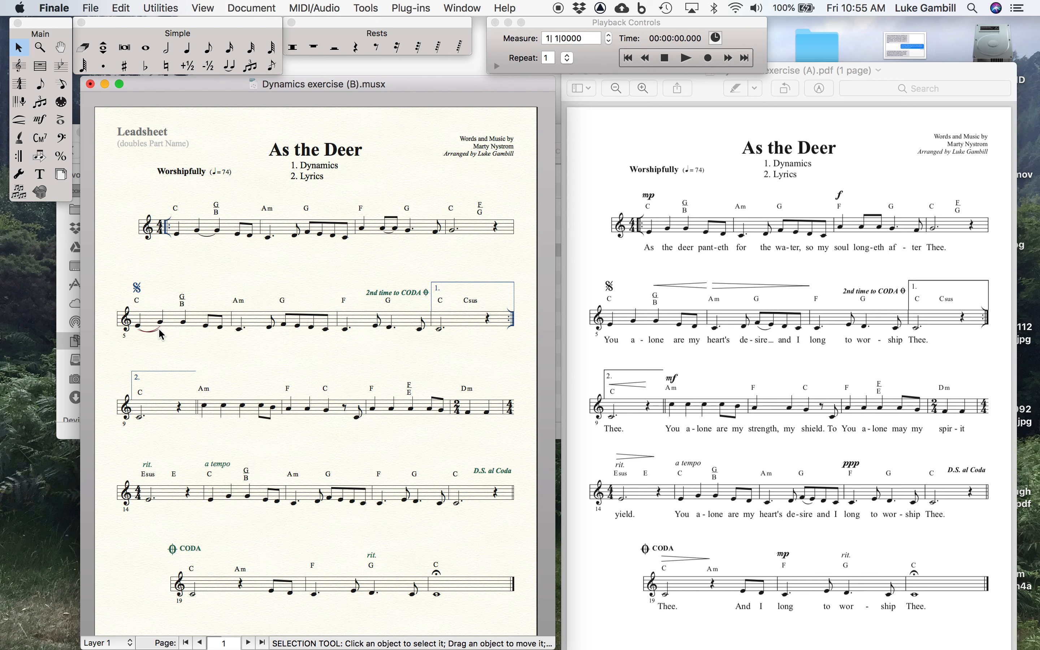
{"action": "left_click", "coordinate": [19, 120]}
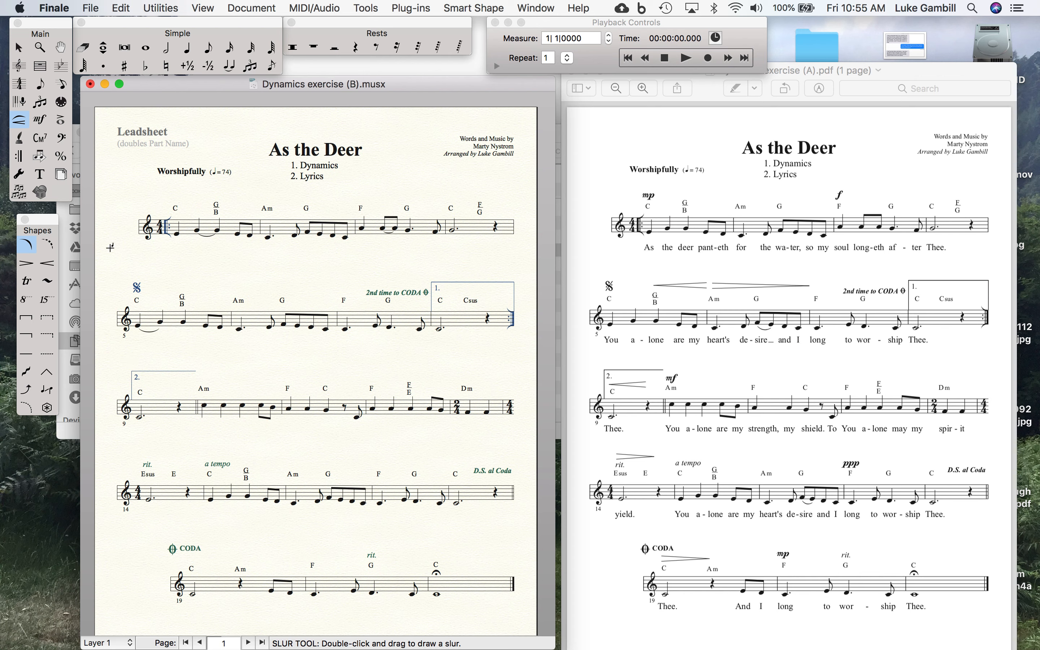
Remove the ties in measures 3, 5 and 1 with the Tie tool
{"action": "left_click", "coordinate": [229, 67]}
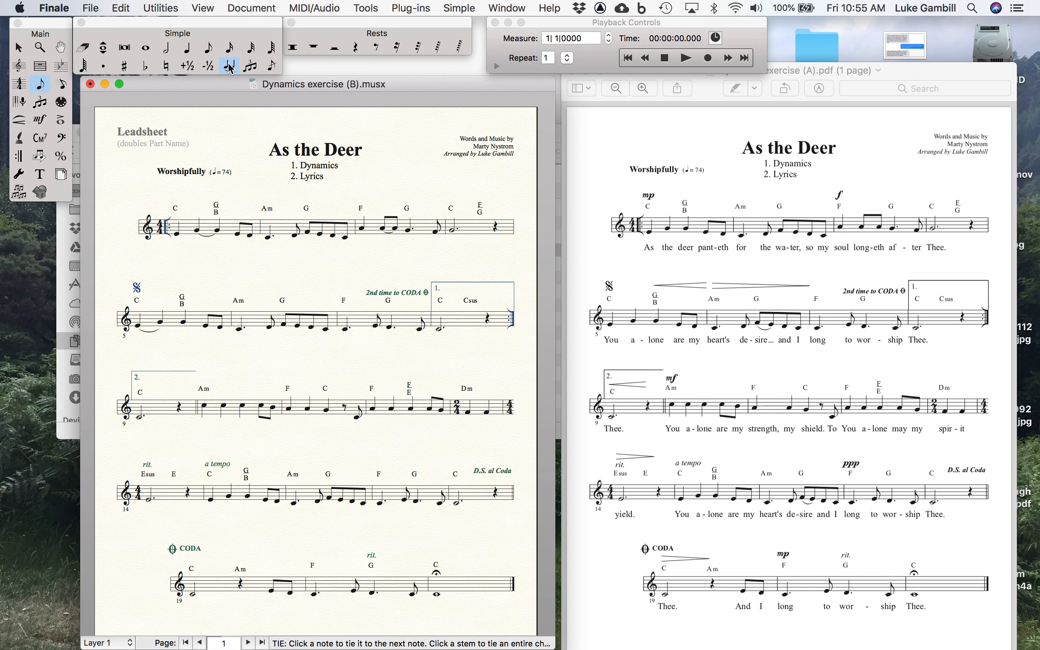
{"action": "left_click", "coordinate": [385, 230]}
{"action": "left_click", "coordinate": [384, 231]}
{"action": "left_click", "coordinate": [138, 328]}
{"action": "left_click", "coordinate": [197, 232]}
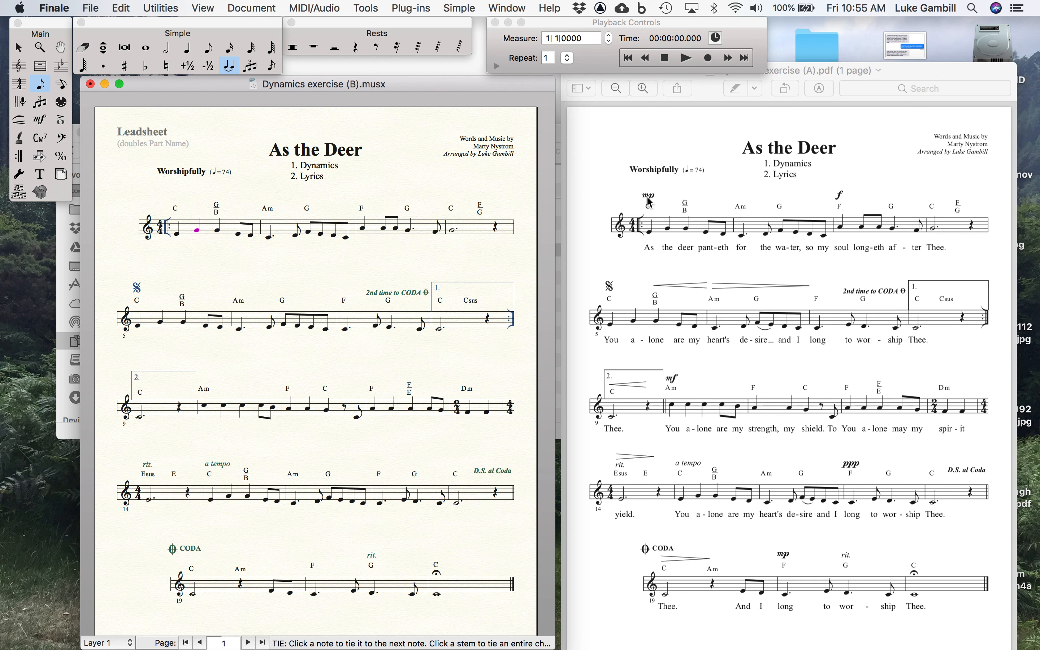
Open the expression selection for the first note of measure 1 with the Expression tool and show all expressions
{"action": "left_click", "coordinate": [41, 121]}
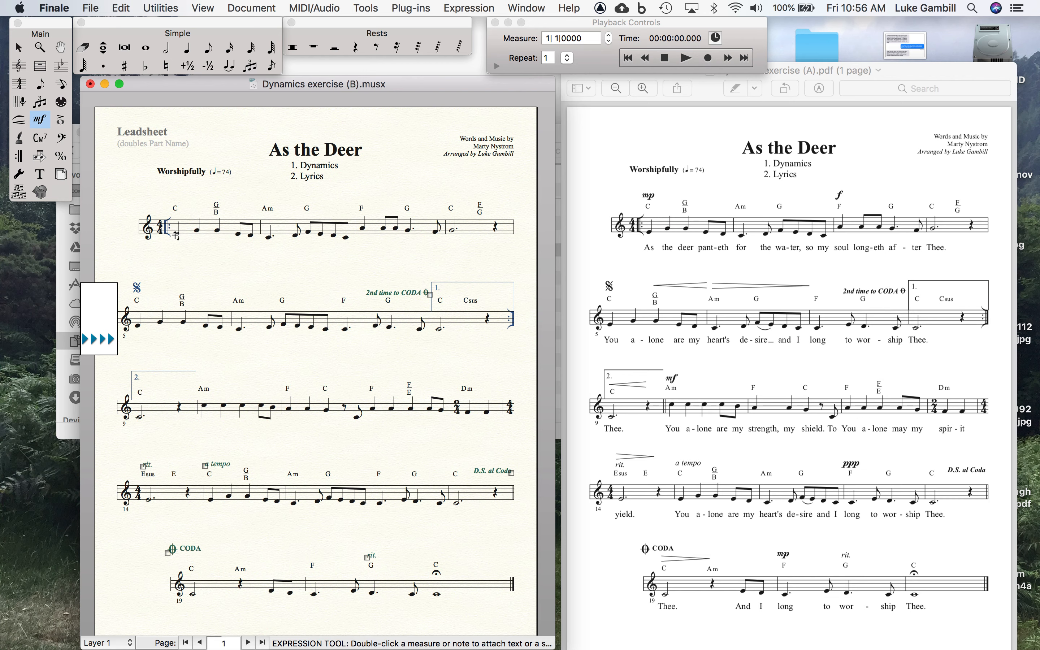
{"action": "double_click", "coordinate": [177, 236]}
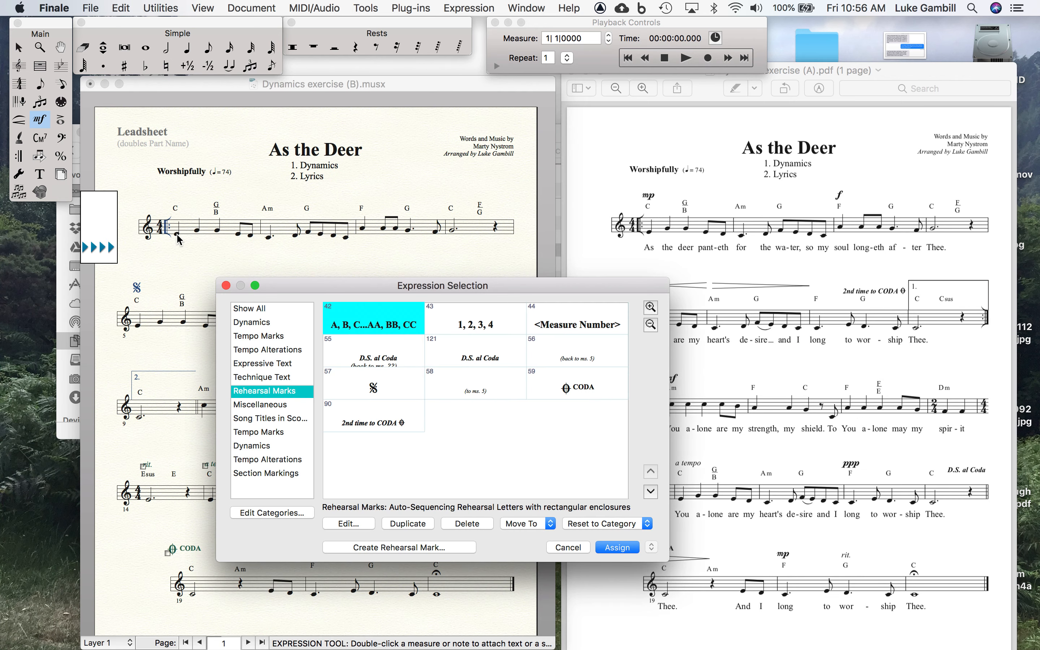
{"action": "left_click", "coordinate": [281, 309]}
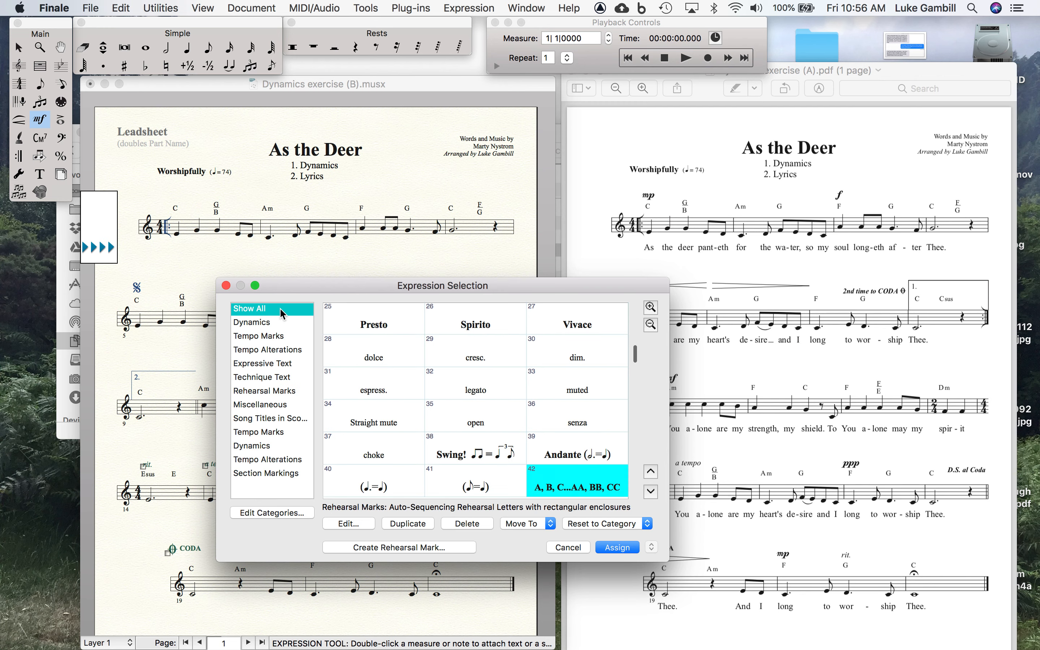
Examine the available expressions, including the tempo marks, tempo alterations, expressive text and technique text categories
{"action": "scroll", "coordinate": [418, 390], "scroll_direction": "down", "scroll_amount": 10}
{"action": "scroll", "coordinate": [418, 391], "scroll_direction": "down", "scroll_amount": 1}
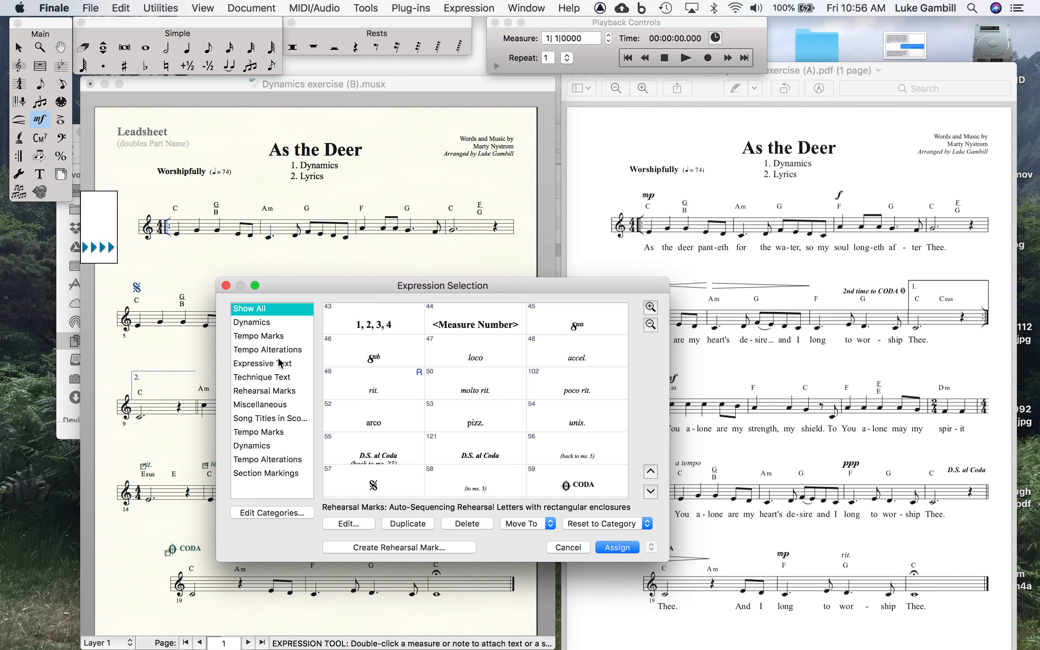
{"action": "left_click", "coordinate": [278, 340]}
{"action": "left_click", "coordinate": [278, 350]}
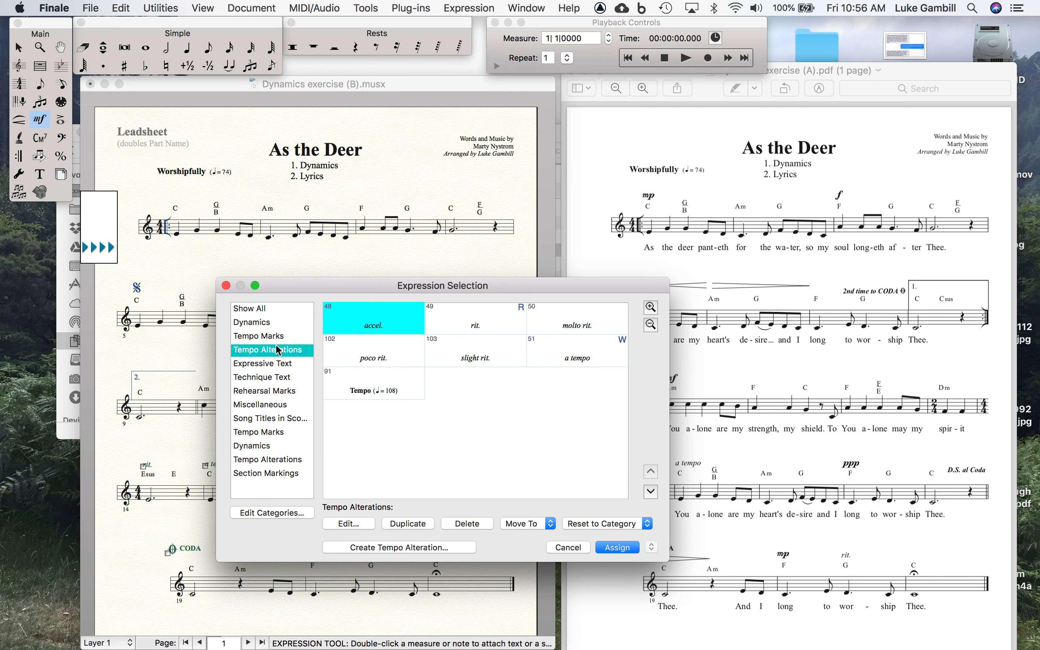
{"action": "left_click", "coordinate": [278, 363]}
{"action": "left_click", "coordinate": [279, 377]}
{"action": "left_click", "coordinate": [280, 308]}
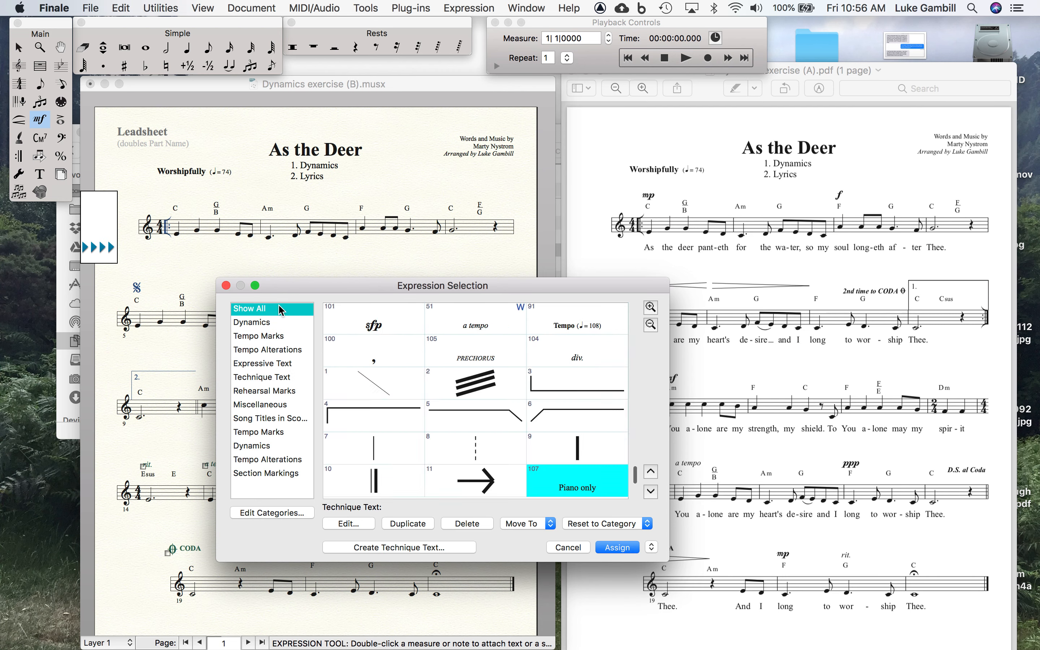
{"action": "scroll", "coordinate": [510, 404], "scroll_direction": "down", "scroll_amount": 3}
{"action": "scroll", "coordinate": [510, 405], "scroll_direction": "up", "scroll_amount": 20}
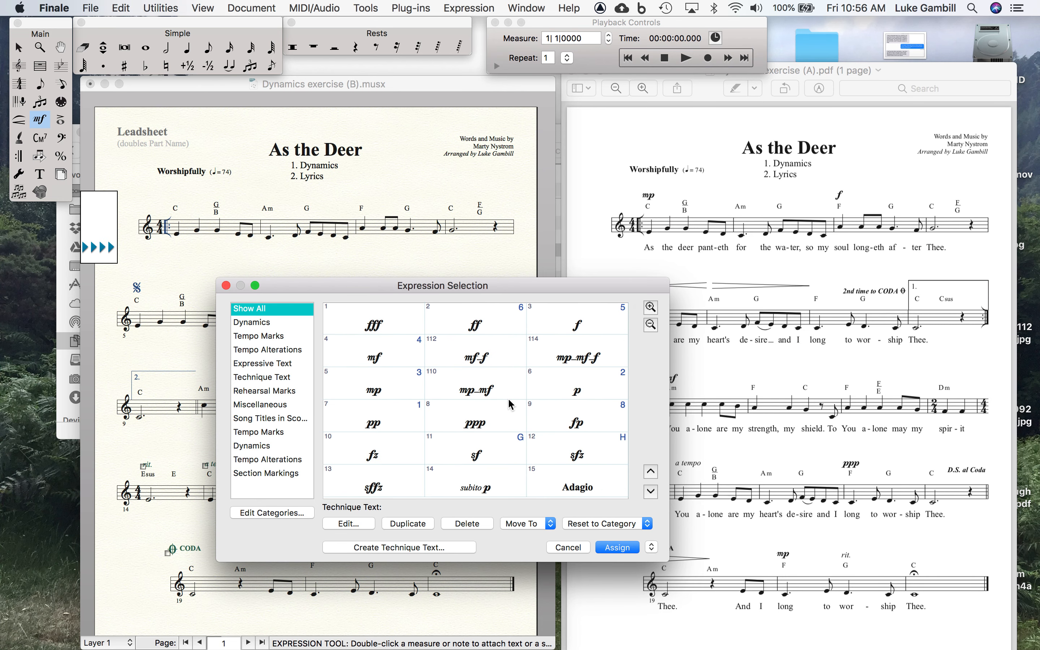
Assign the mp dynamic to the first note of measure 1 and place it above the C chord symbol
{"action": "left_click", "coordinate": [373, 390]}
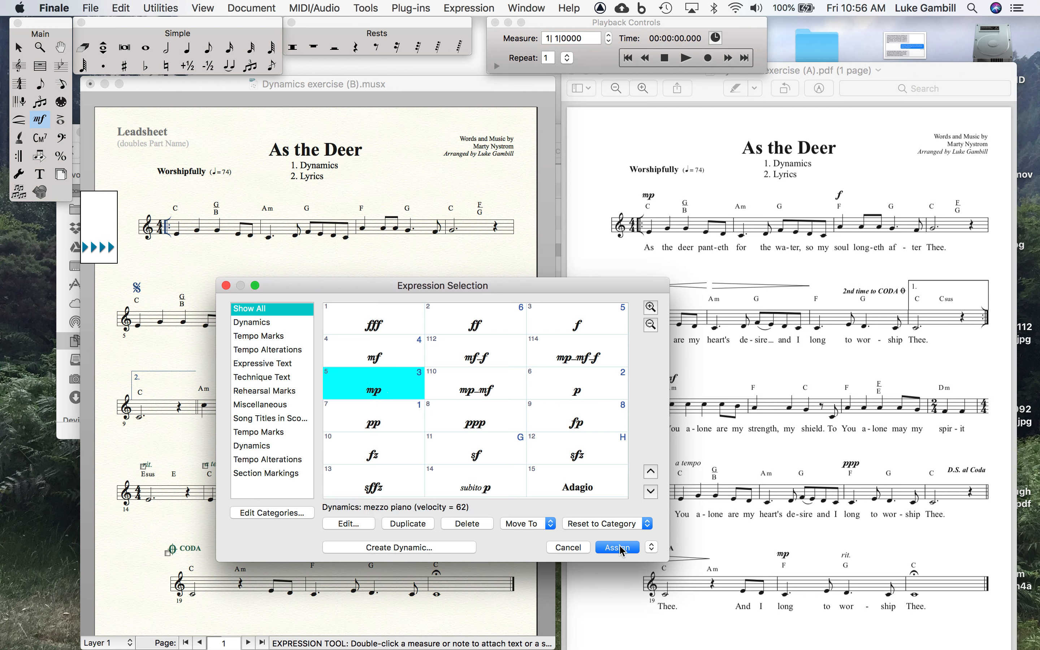
{"action": "left_click", "coordinate": [621, 549]}
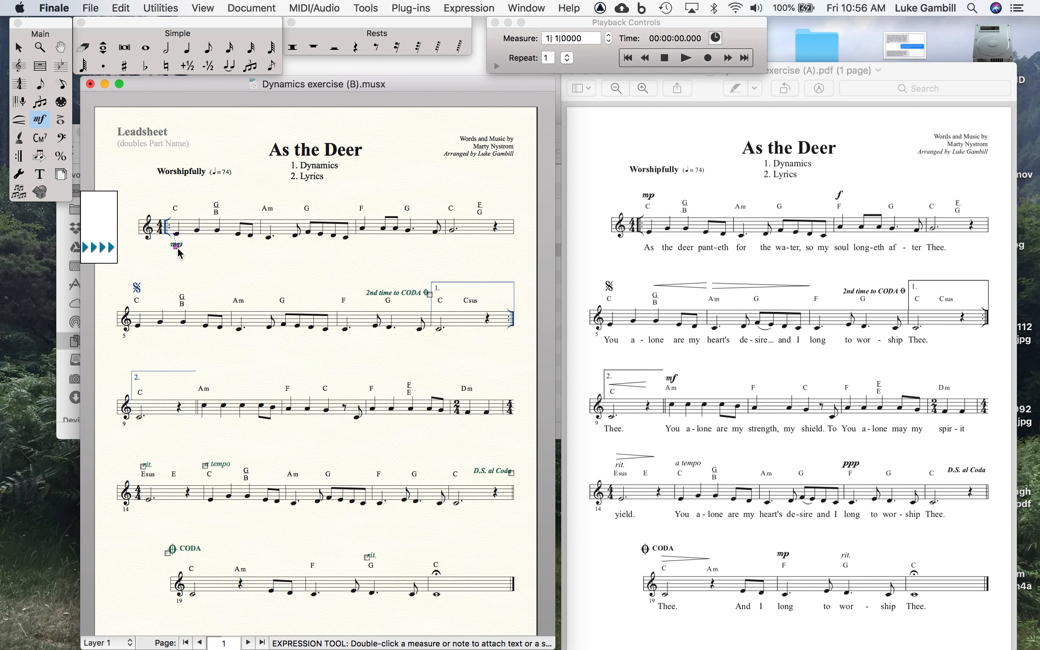
{"action": "left_click_drag", "start_coordinate": [178, 249], "coordinate": [176, 199]}
{"action": "key", "text": "Escape"}
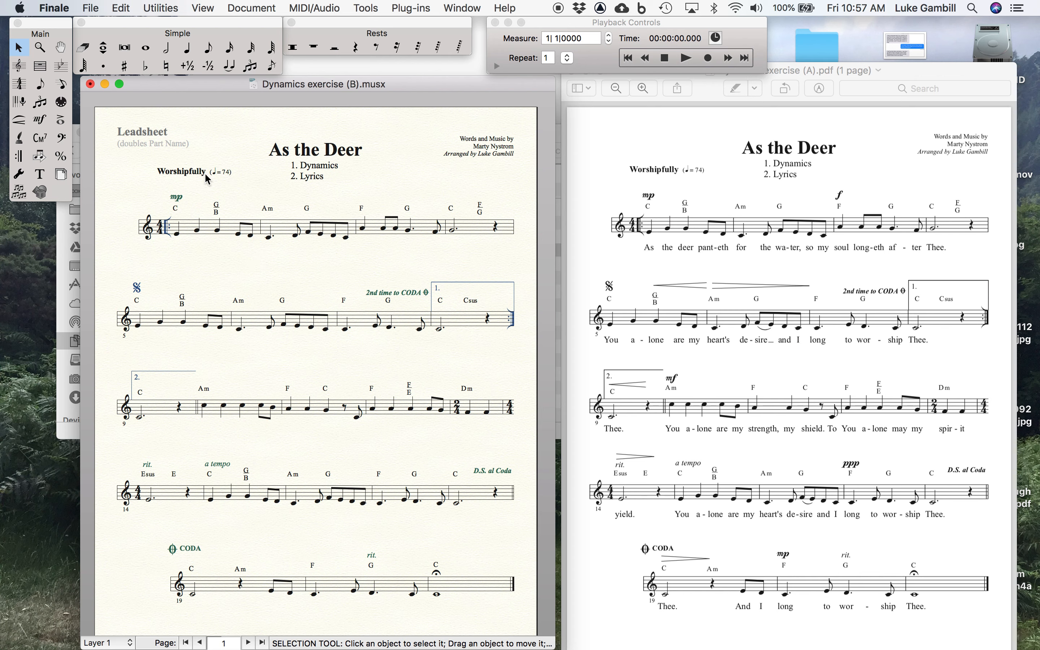
Assign the f dynamic to the first note of measure 3 and place it above the F chord symbol
{"action": "left_click", "coordinate": [41, 120]}
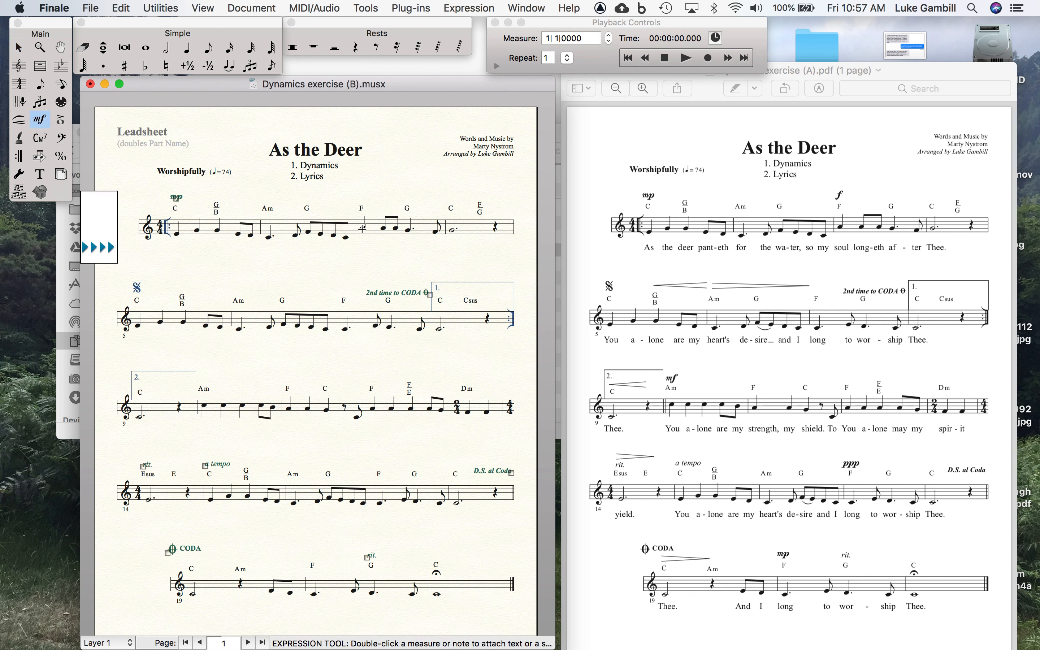
{"action": "double_click", "coordinate": [362, 228]}
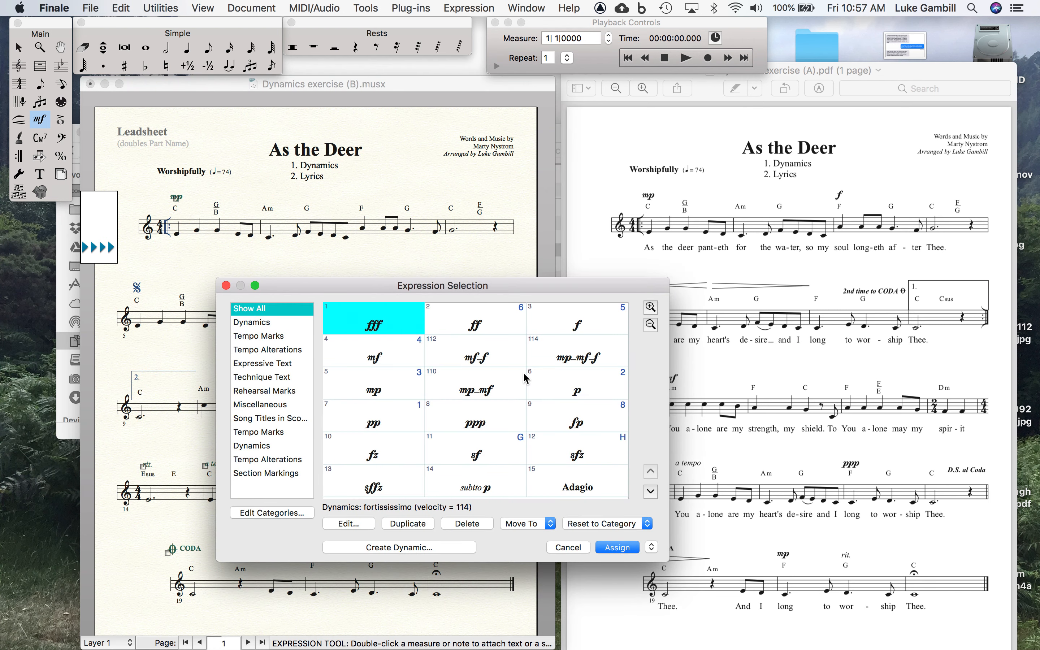
{"action": "left_click", "coordinate": [571, 327]}
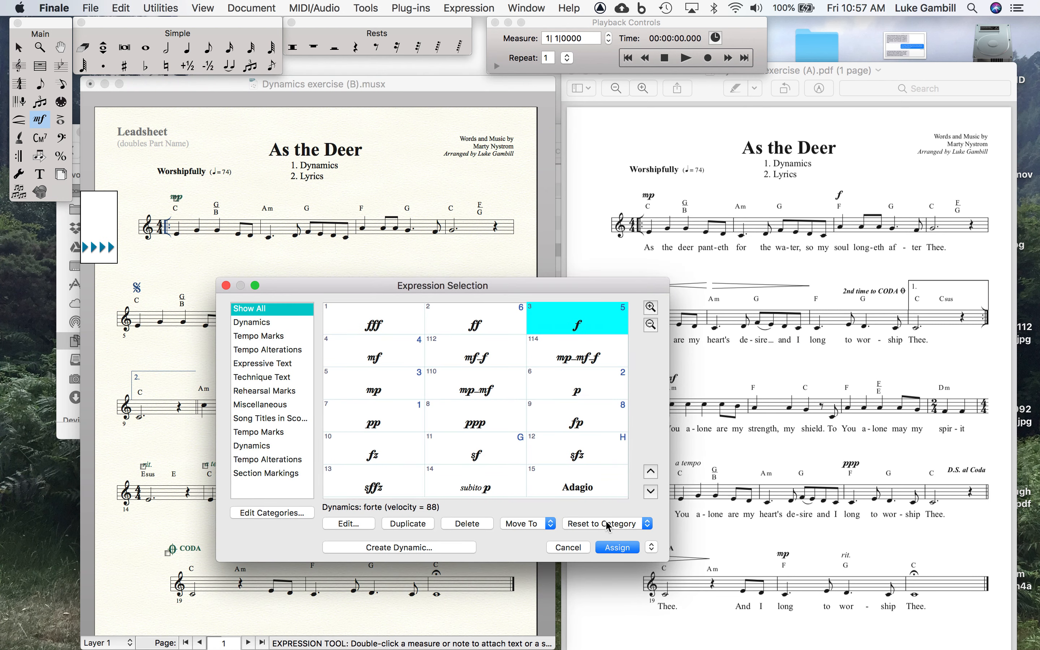
{"action": "left_click", "coordinate": [613, 547]}
{"action": "left_click_drag", "start_coordinate": [362, 244], "coordinate": [363, 197]}
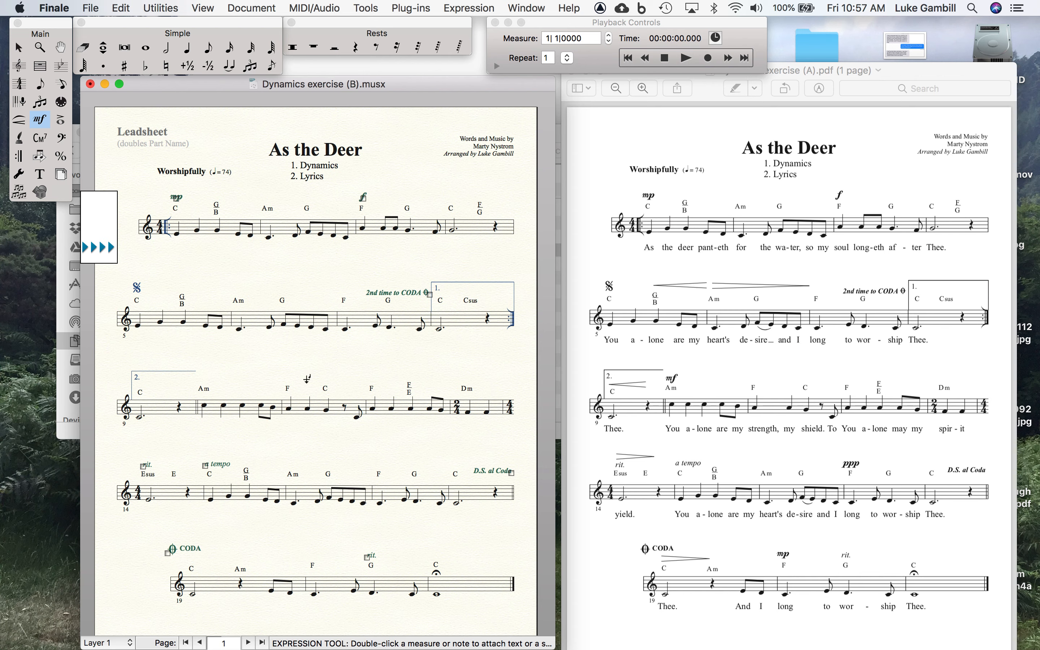
Draw a crescendo hairpin above the chord symbols of measure 4 with the Smart Shape tool
{"action": "left_click", "coordinate": [19, 119]}
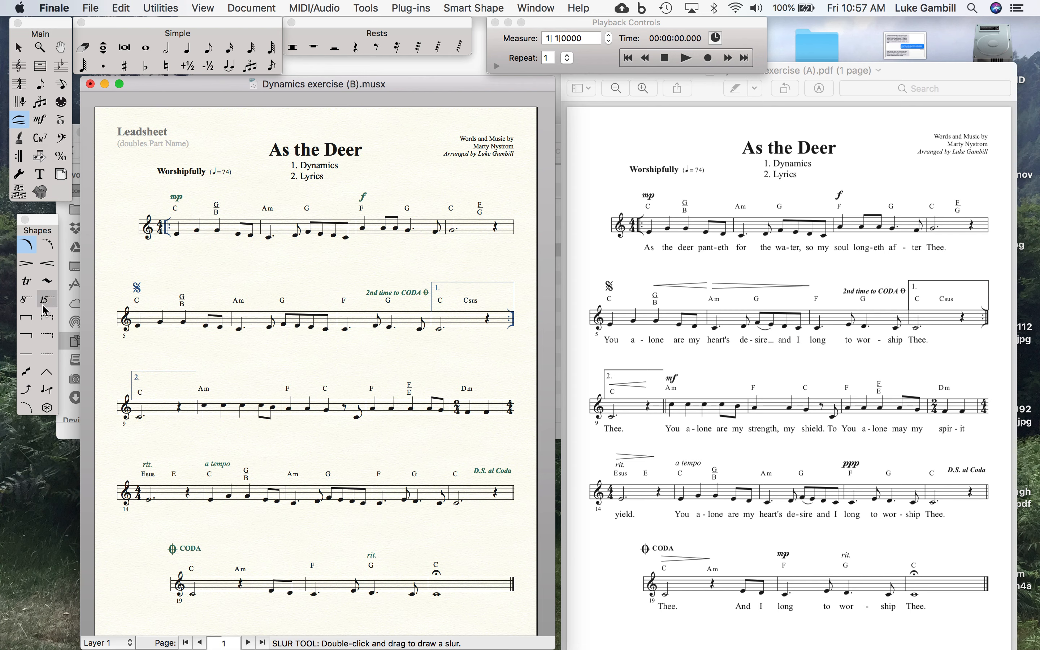
{"action": "left_click", "coordinate": [48, 266]}
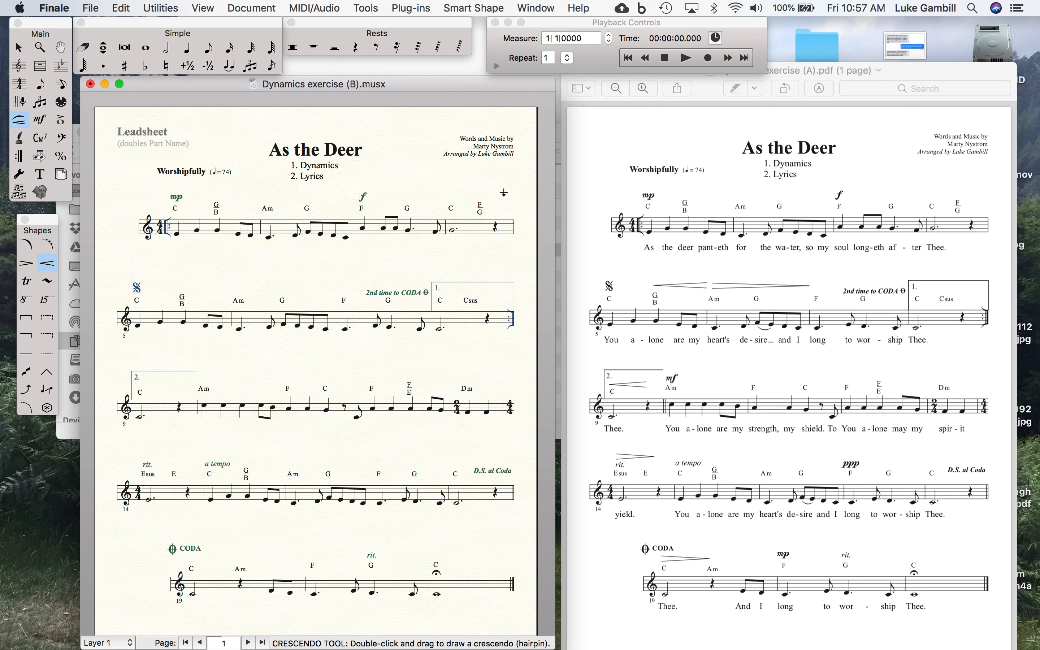
{"action": "left_click_drag", "start_coordinate": [450, 194], "coordinate": [487, 205]}
{"action": "left_click_drag", "start_coordinate": [487, 205], "coordinate": [488, 205]}
{"action": "left_click", "coordinate": [466, 269]}
Draw a decrescendo hairpin above the chord symbols from the Am of measure 10 to the C of measure 11
{"action": "left_click", "coordinate": [26, 264]}
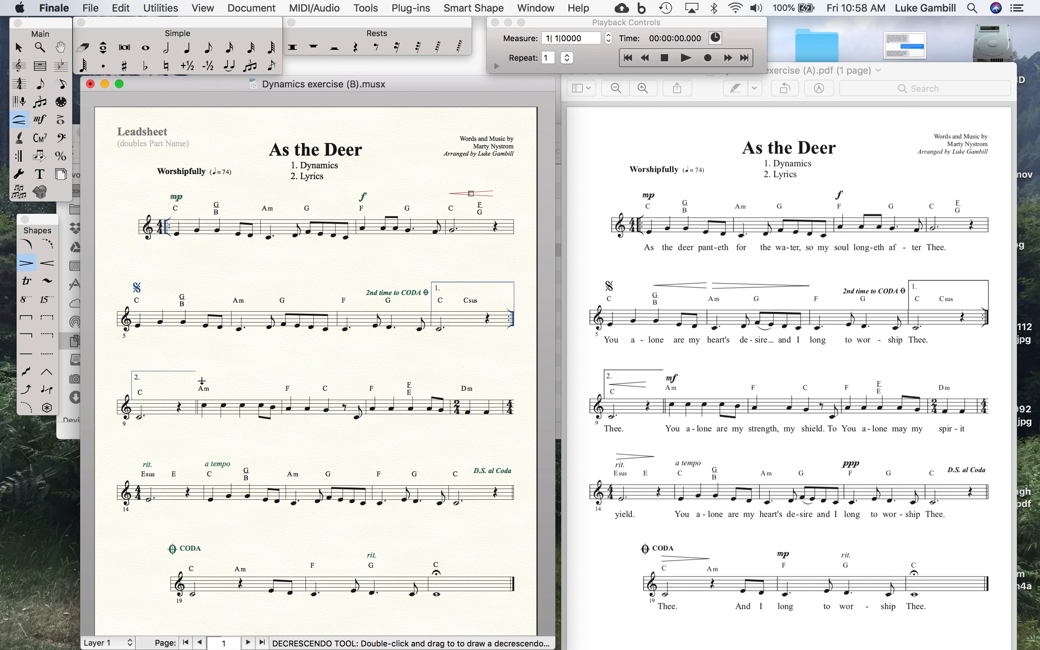
{"action": "left_click_drag", "start_coordinate": [202, 380], "coordinate": [336, 400]}
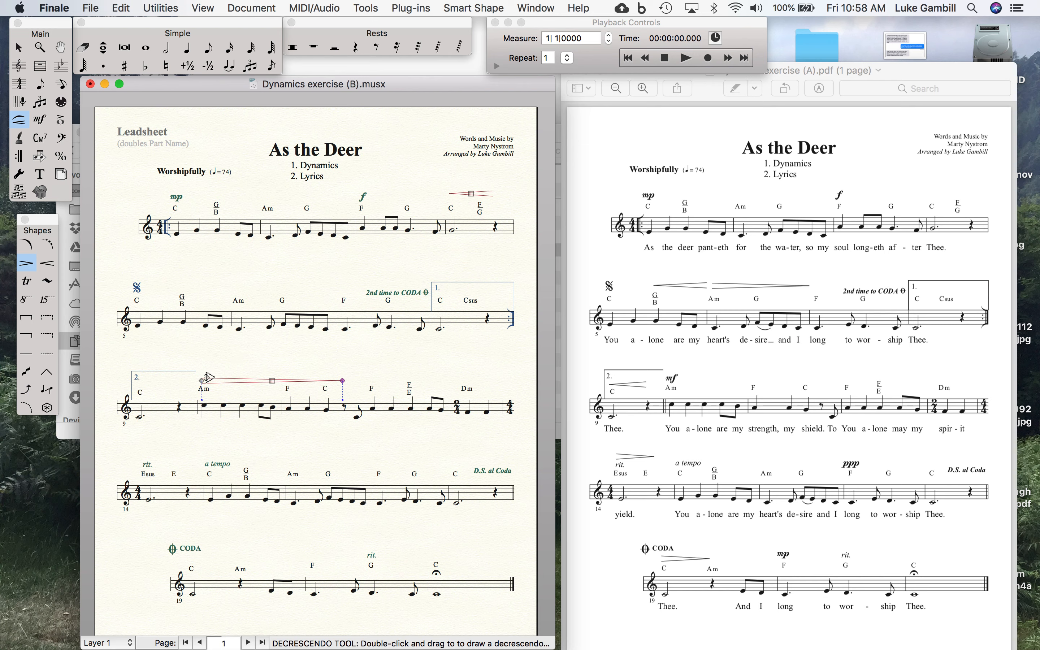
{"action": "left_click_drag", "start_coordinate": [207, 377], "coordinate": [208, 378]}
{"action": "left_click_drag", "start_coordinate": [208, 378], "coordinate": [208, 375]}
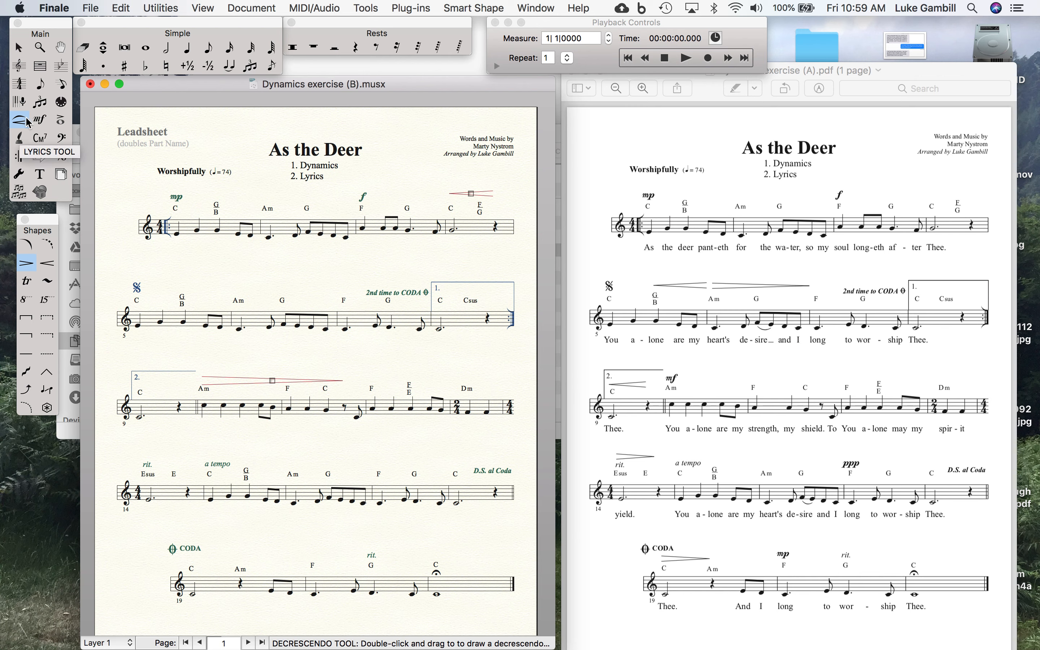
Enter the first-verse lyrics "As the deer pant-eth" under the notes of measure 1 with the Lyrics tool
{"action": "left_click", "coordinate": [25, 142]}
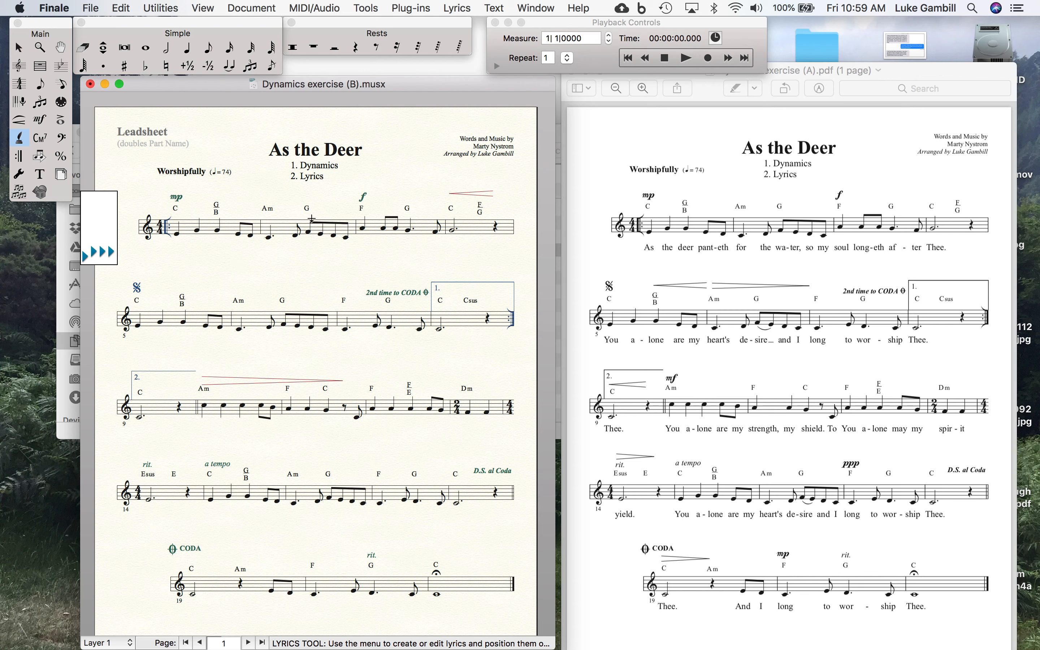
{"action": "left_click", "coordinate": [180, 236]}
{"action": "type", "text": "As the deer pant"}
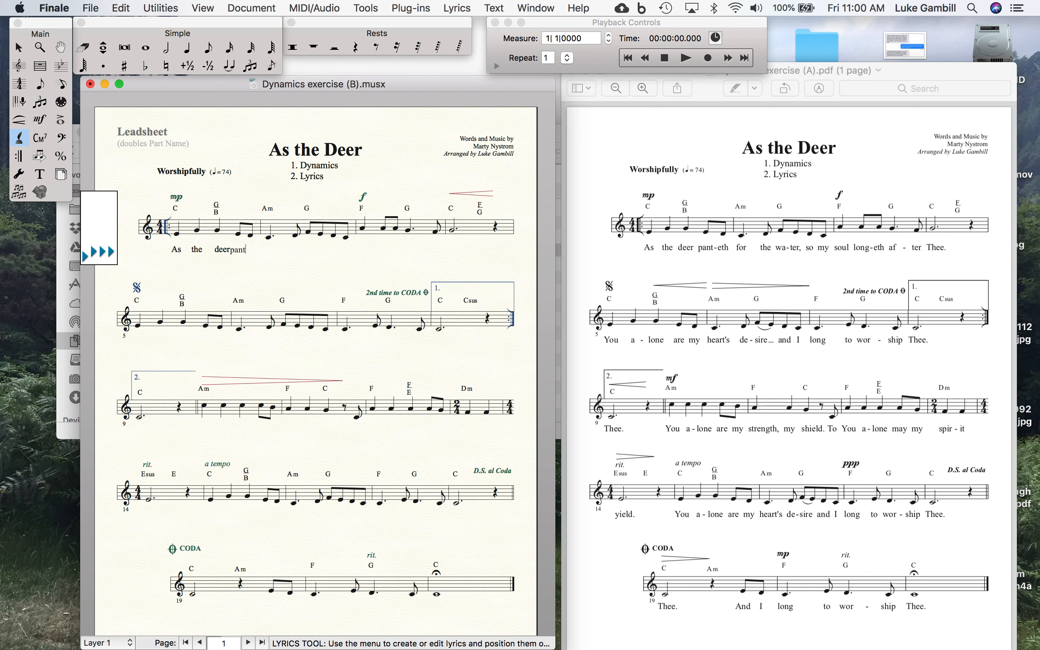
{"action": "key", "text": "space"}
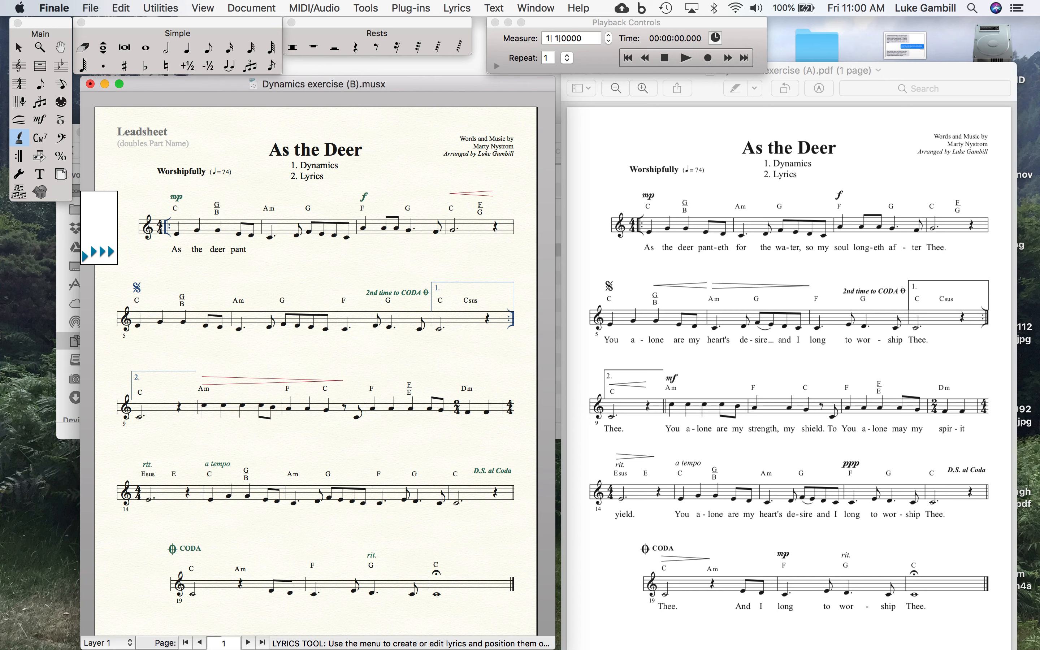
{"action": "type", "text": "eth"}
{"action": "key", "text": "space"}
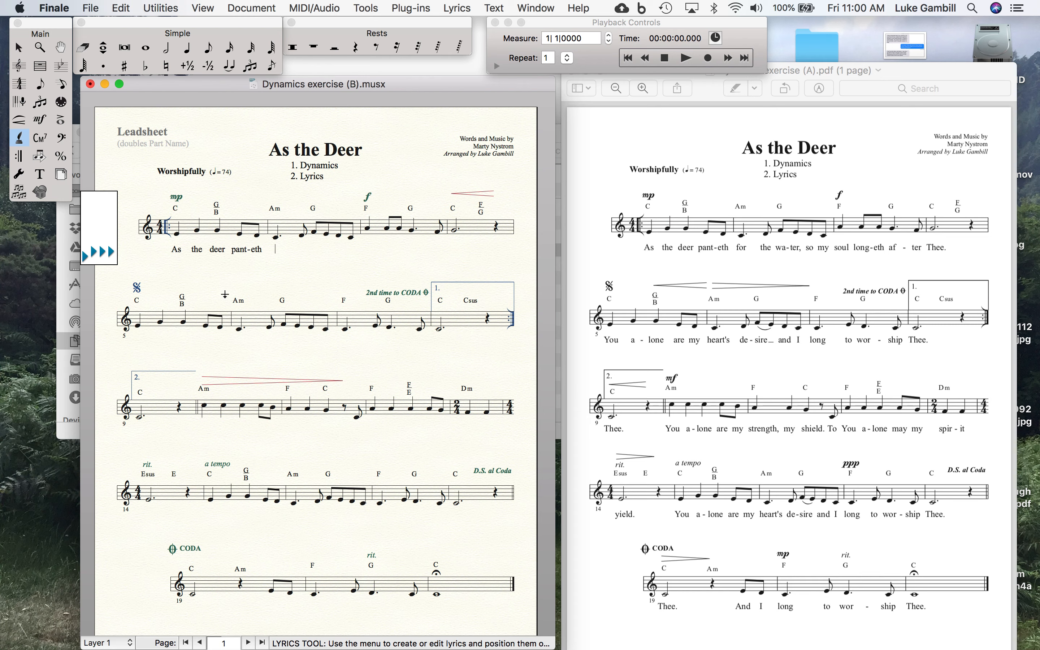
Continue the first-verse lyrics with "for the wa-ter, so my soul" under measure 2 and the start of measure 3
{"action": "type", "text": "for the wa-ter, so my"}
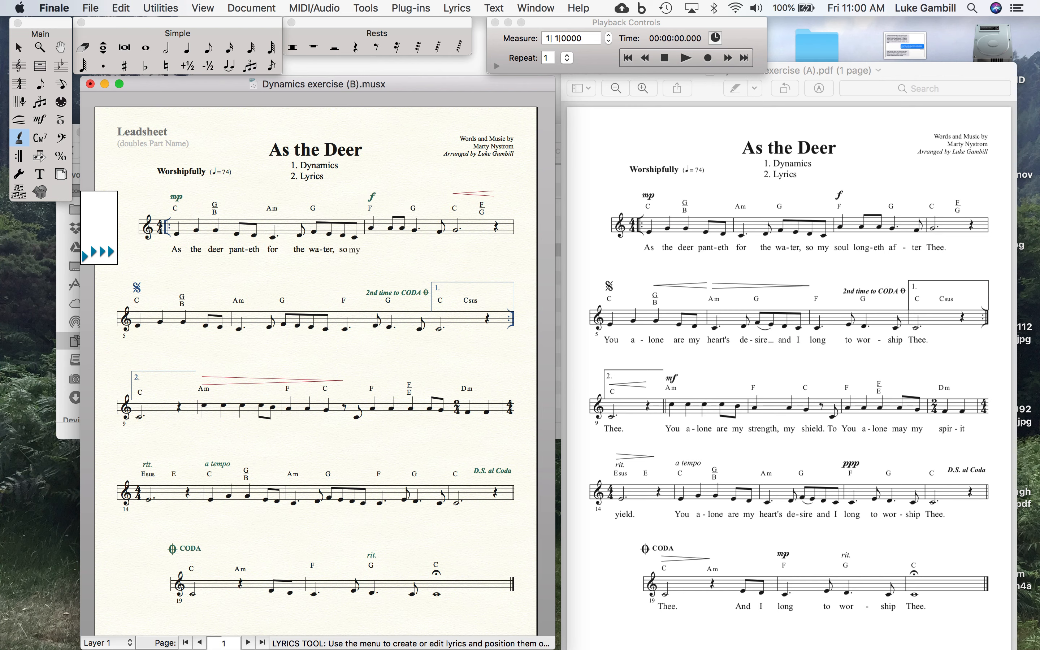
{"action": "type", "text": " soul"}
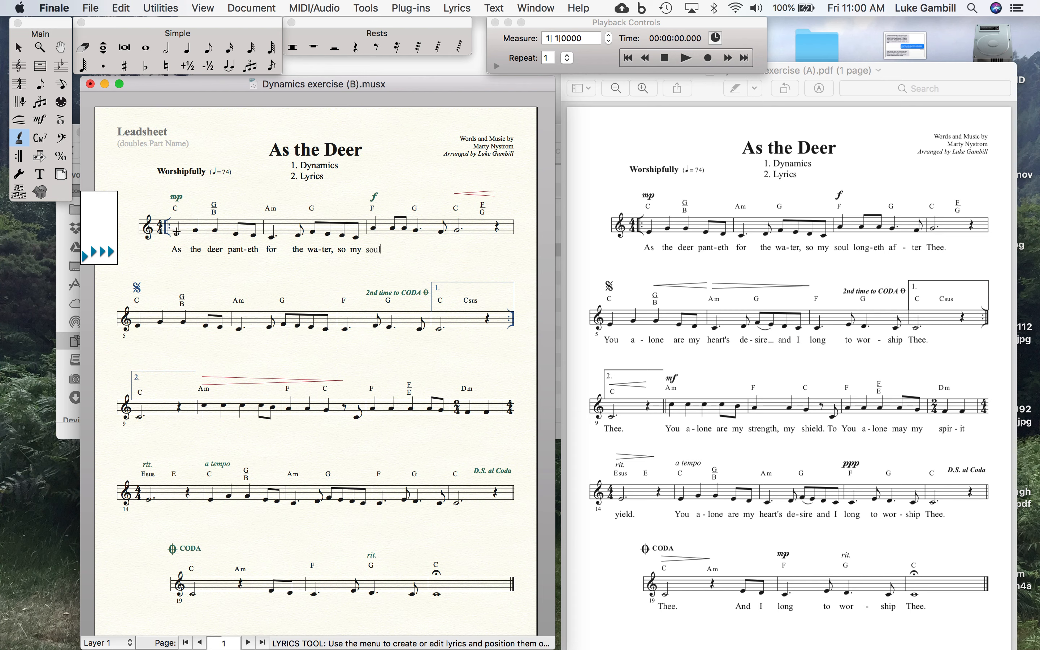
Add a second verse below the first, starting at measure 1, with the lyrics "Here is the sec-ong verse for this song of mine."
{"action": "left_click", "coordinate": [176, 232]}
{"action": "key", "text": "Down"}
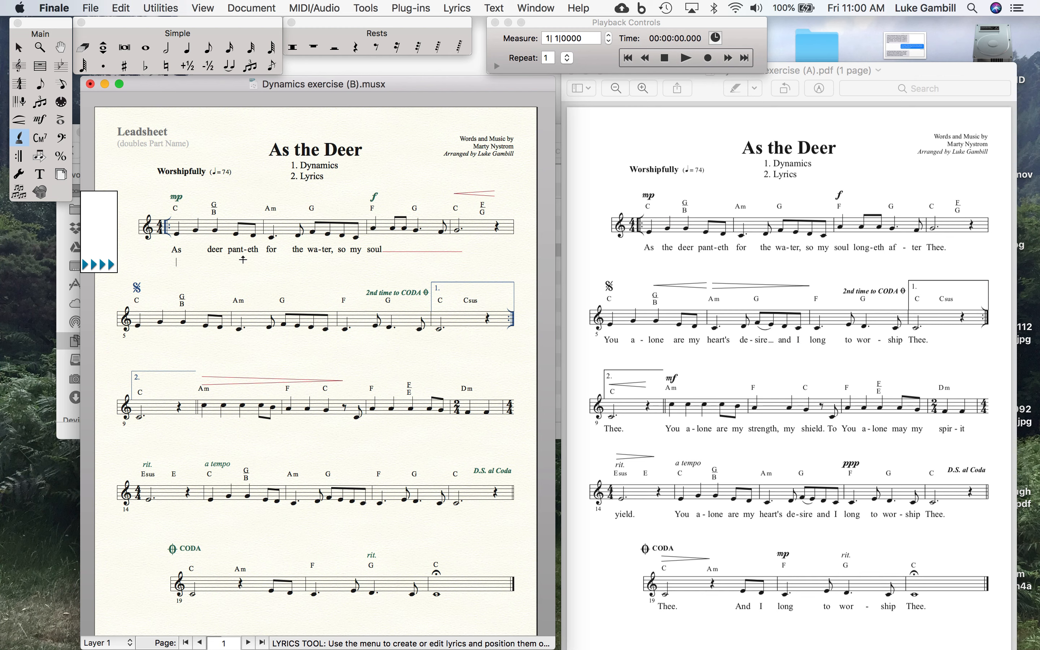
{"action": "type", "text": "Here is the sec"}
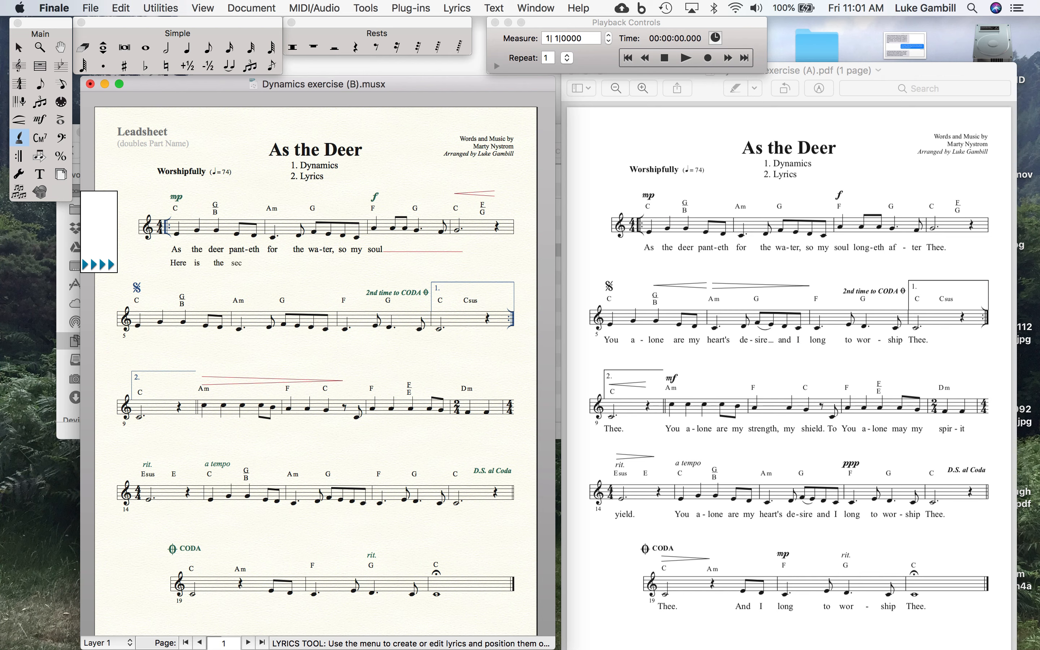
{"action": "type", "text": "-ong verse"}
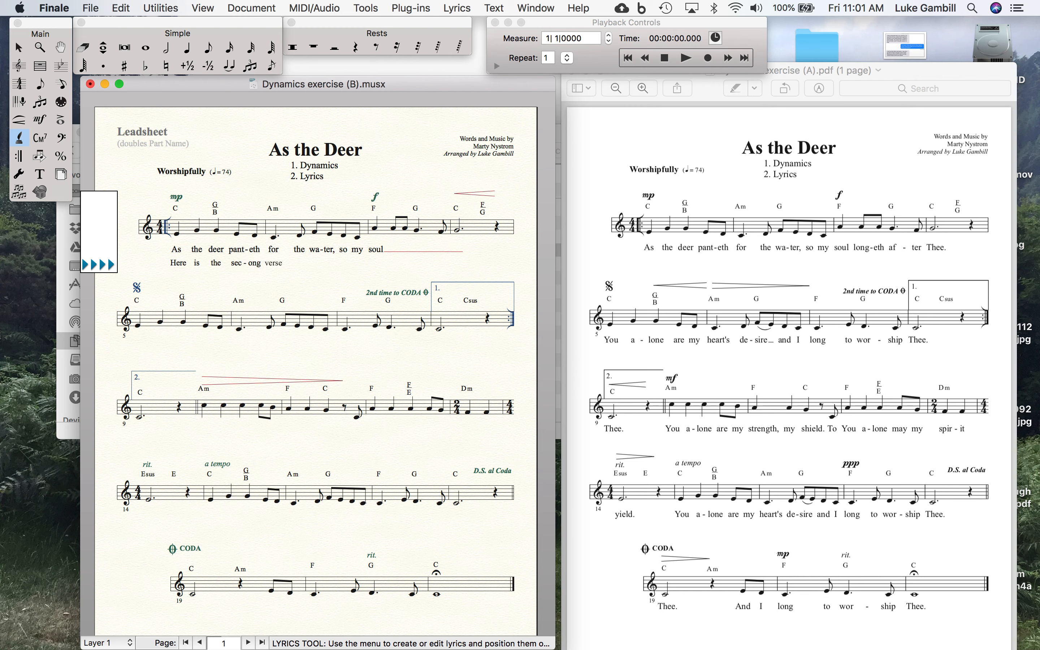
{"action": "type", "text": " for this song of min"}
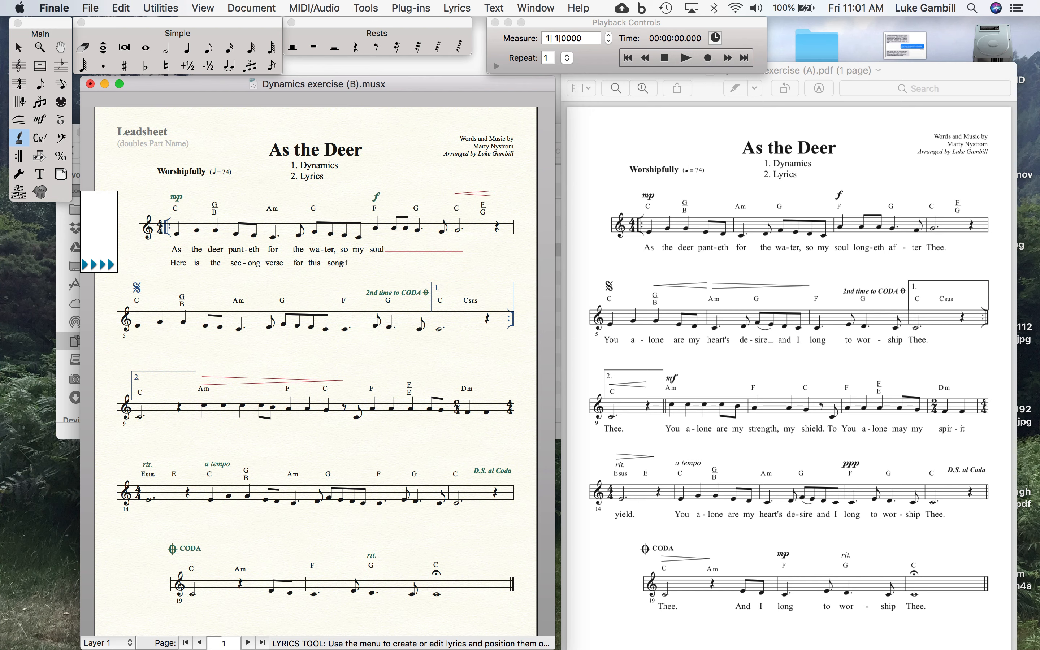
{"action": "type", "text": "e."}
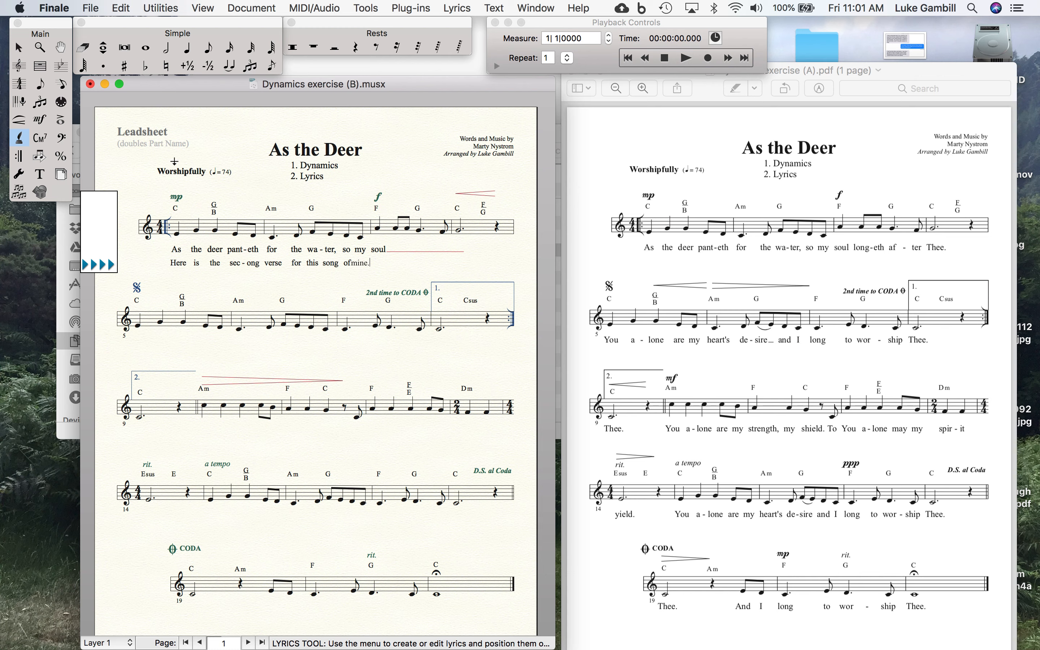
Correct the misspelled second-verse word in measure 1 to "second", divided into syllables as "se-cond"
{"action": "left_click", "coordinate": [253, 234]}
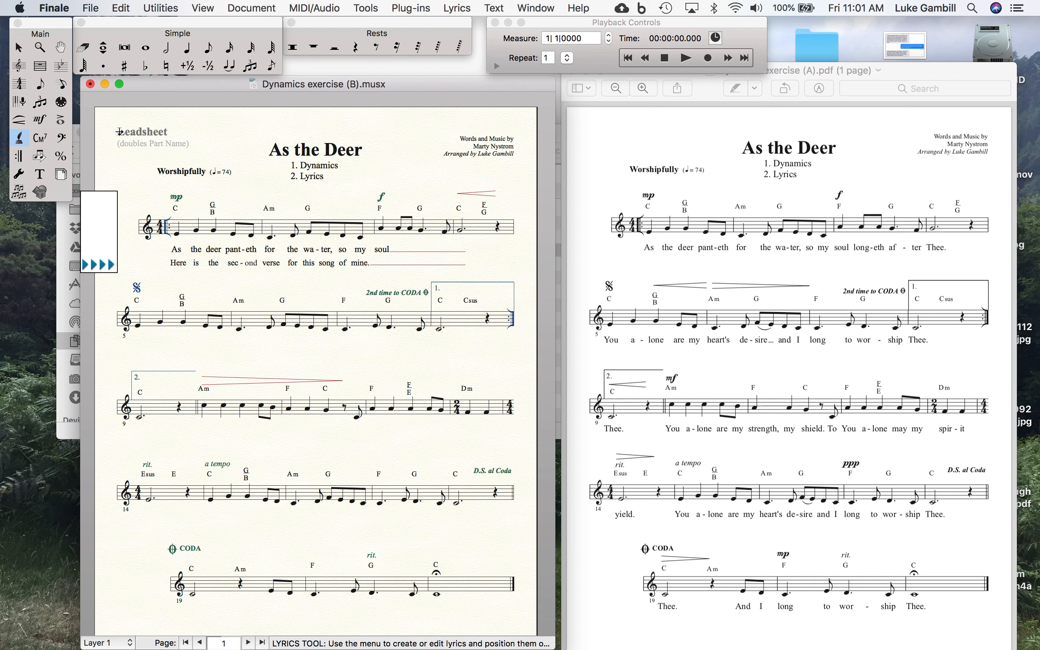
{"action": "left_click", "coordinate": [19, 48]}
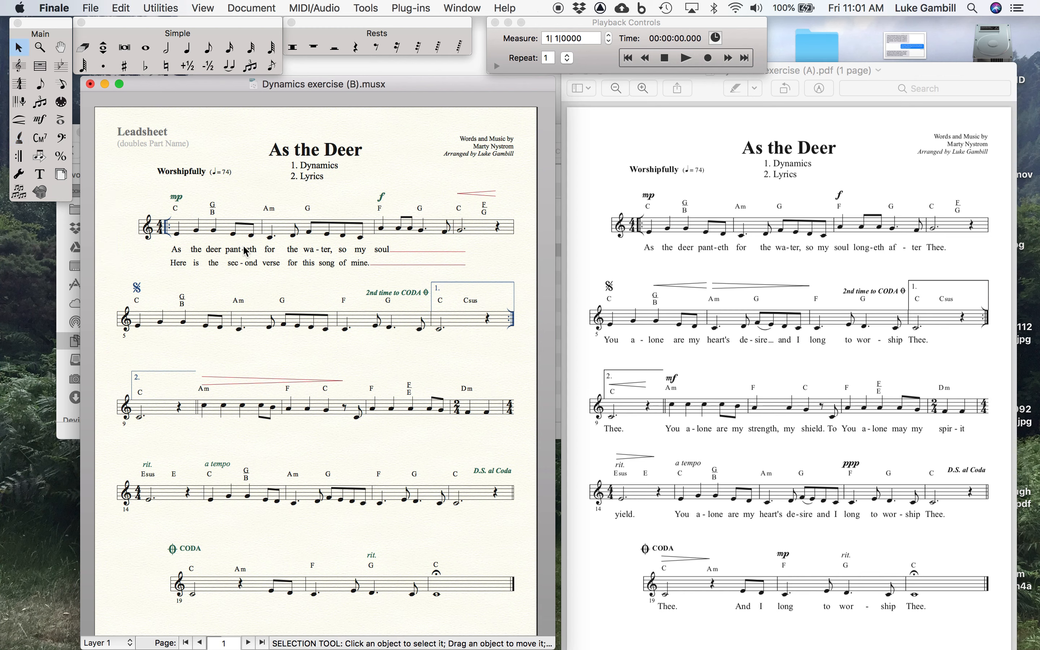
{"action": "left_click", "coordinate": [20, 138]}
{"action": "left_click", "coordinate": [234, 234]}
{"action": "key", "text": "BackSpace"}
{"action": "type", "text": "se"}
{"action": "key", "text": "space"}
{"action": "type", "text": "cond"}
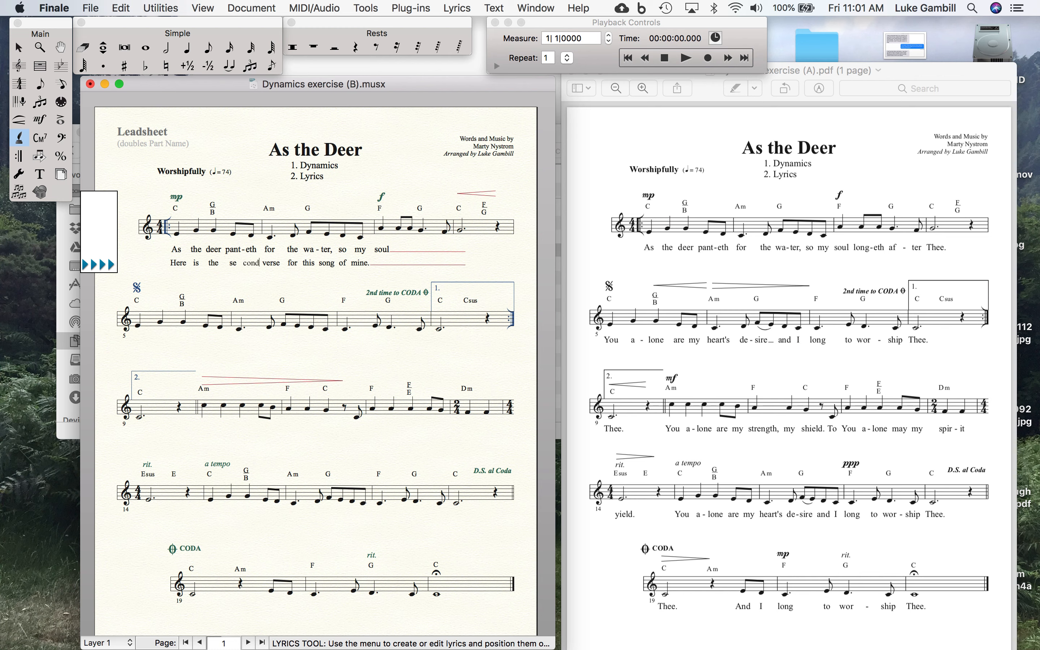
{"action": "left_click", "coordinate": [18, 47]}
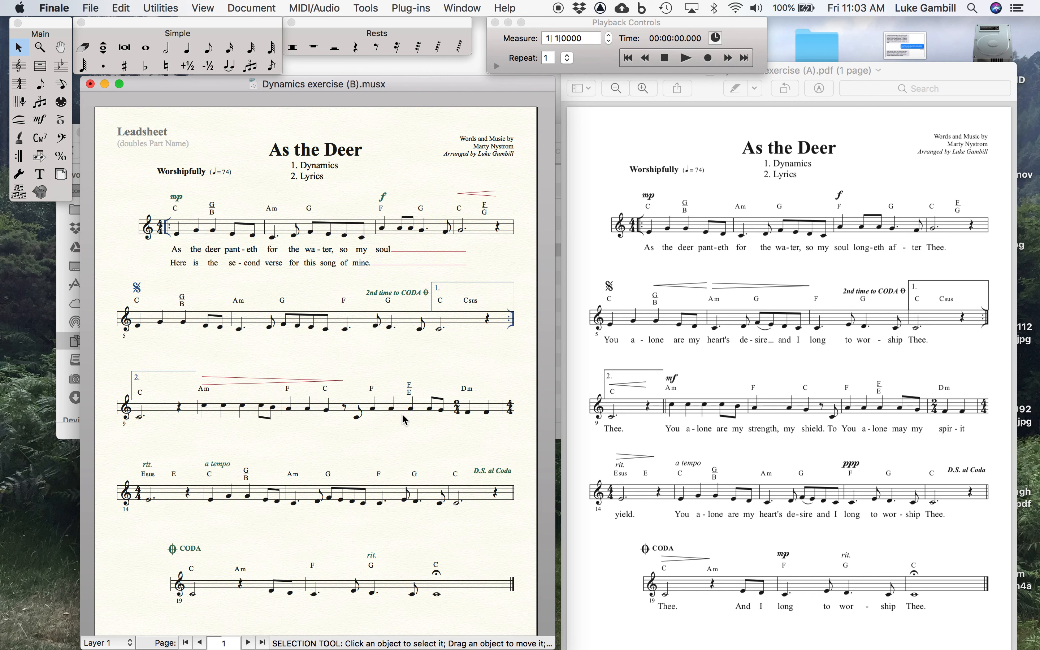
{"action": "mouse_move", "coordinate": [320, 648]}
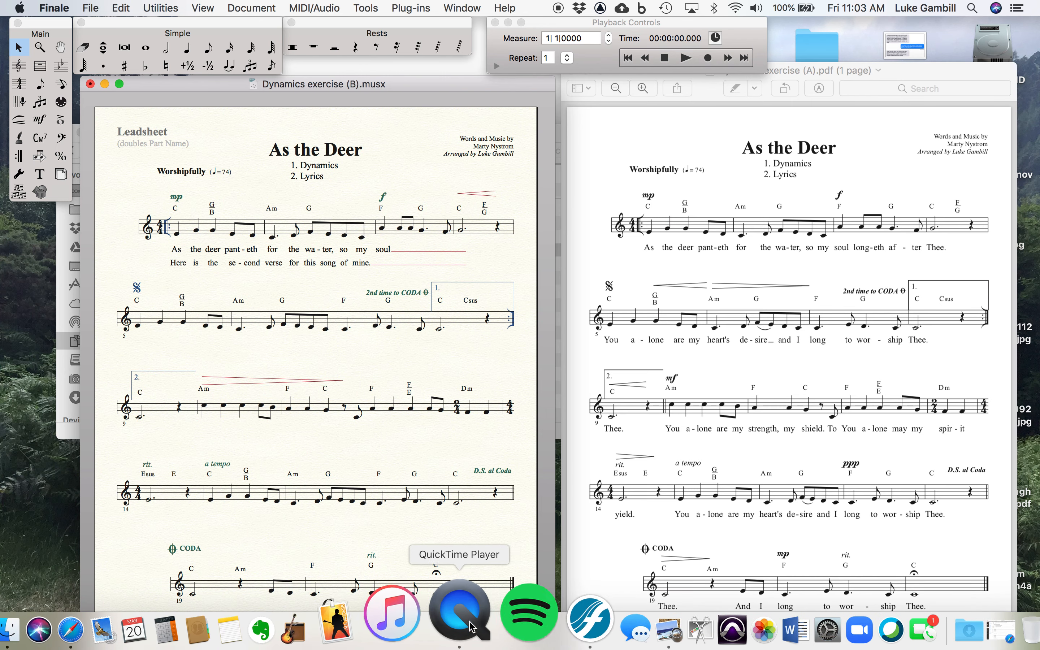